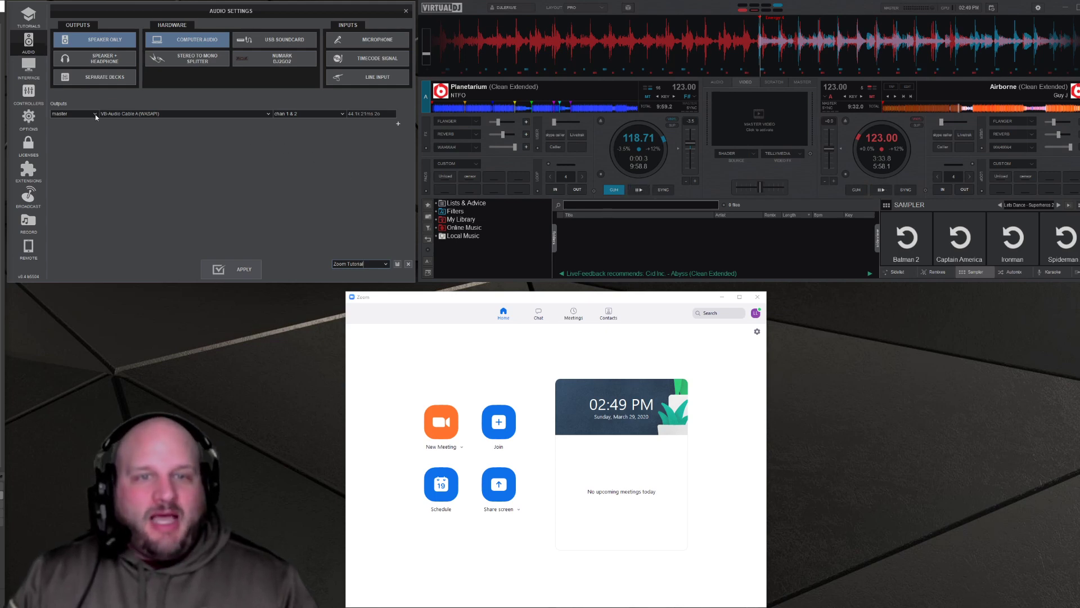
- Bring Zoom to the front and bring up its Settings window on the General page
mouse_move(171, 119)
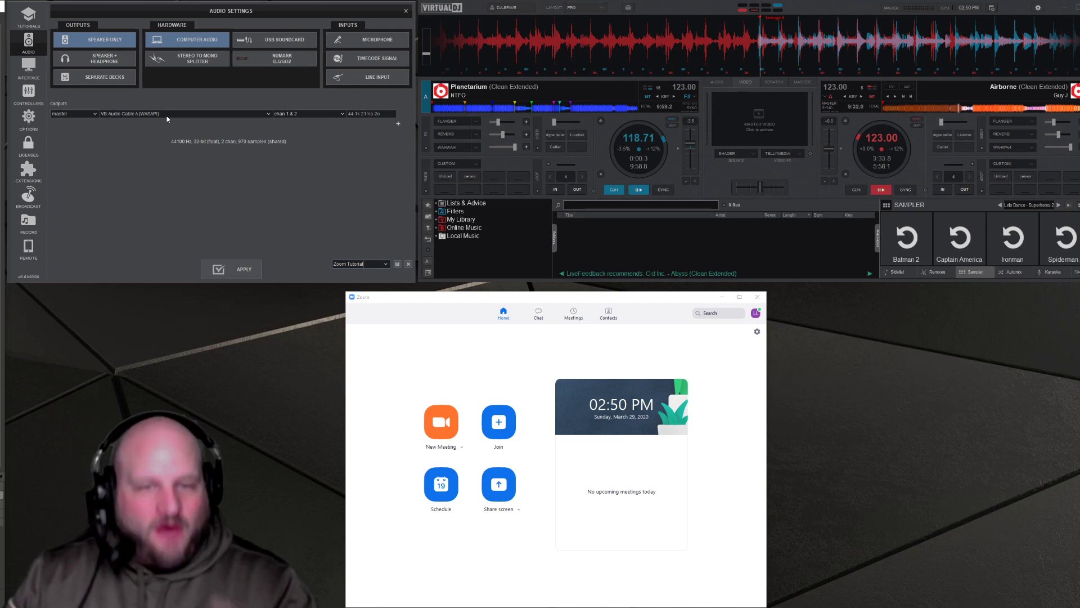
left_click(443, 300)
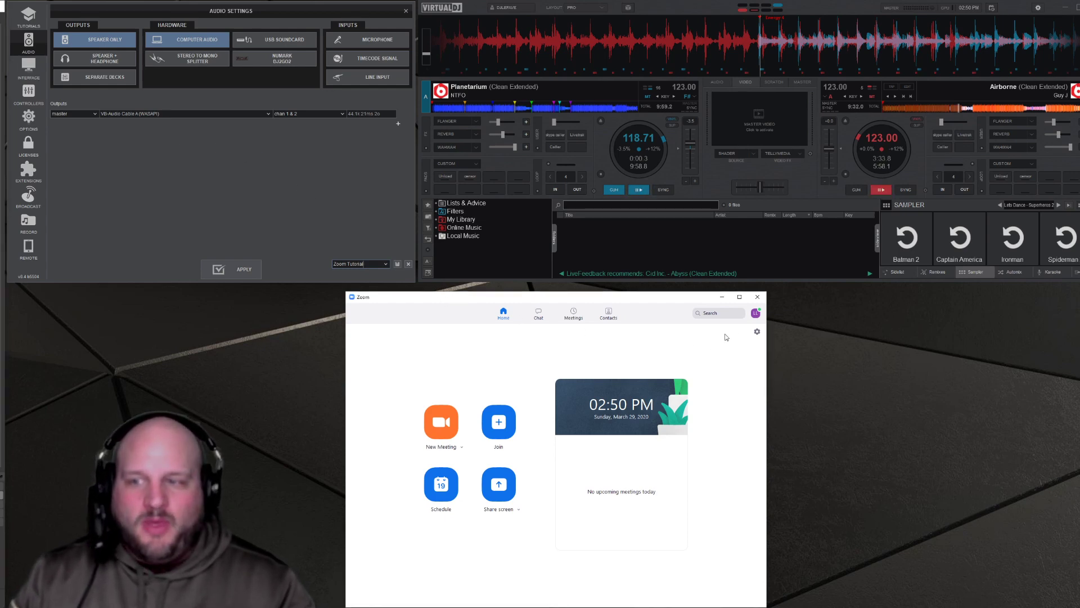
left_click(757, 333)
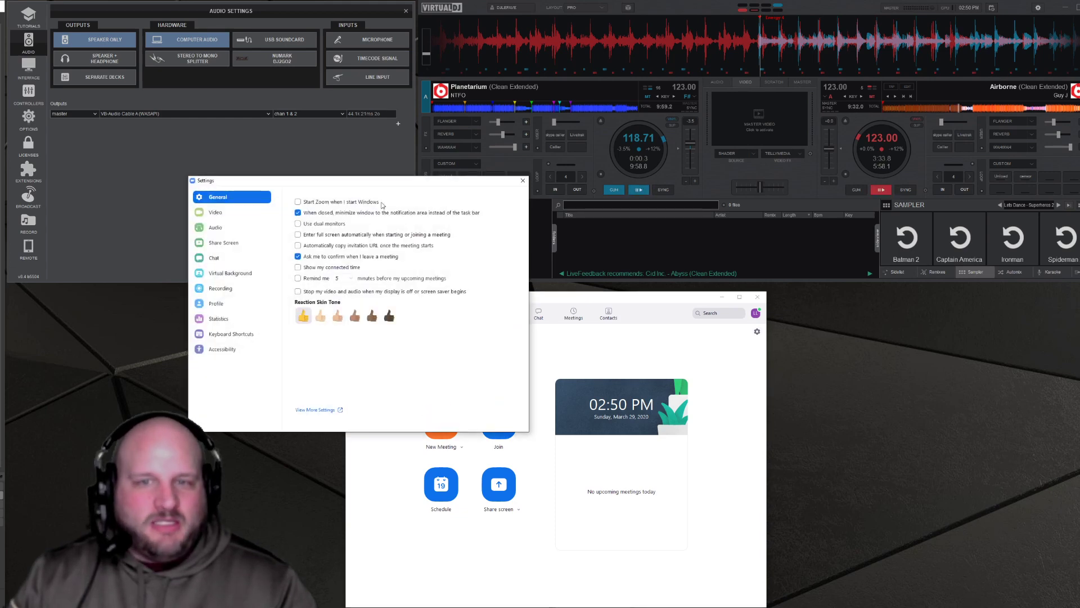
- Show Zoom's Audio settings and play deck B so the VoiceMeeter Aux Output mic meter reacts
left_click(216, 229)
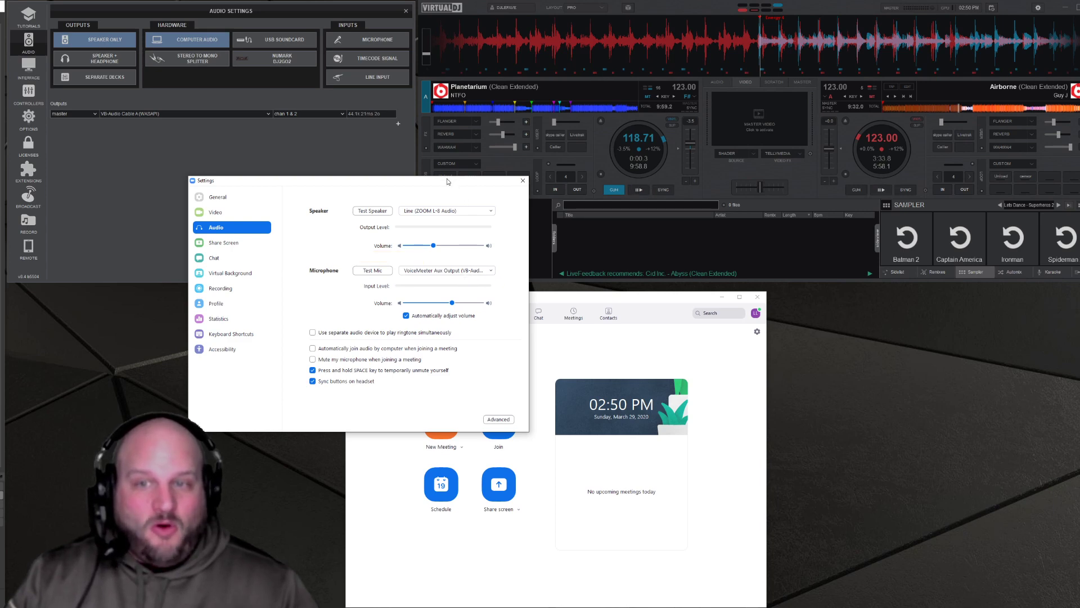
left_click_drag(447, 181, 549, 302)
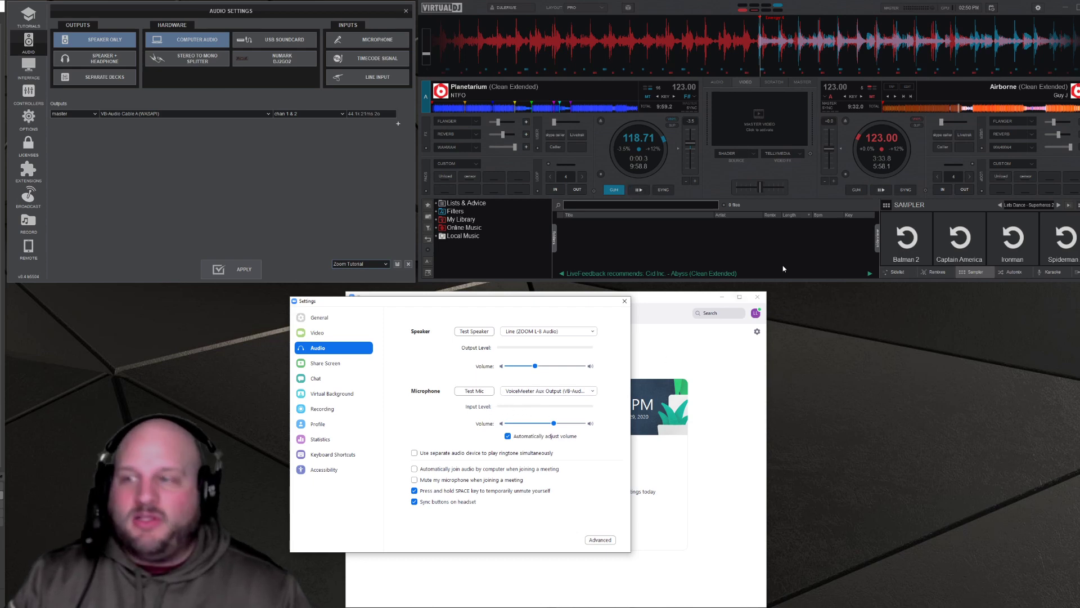
left_click(881, 190)
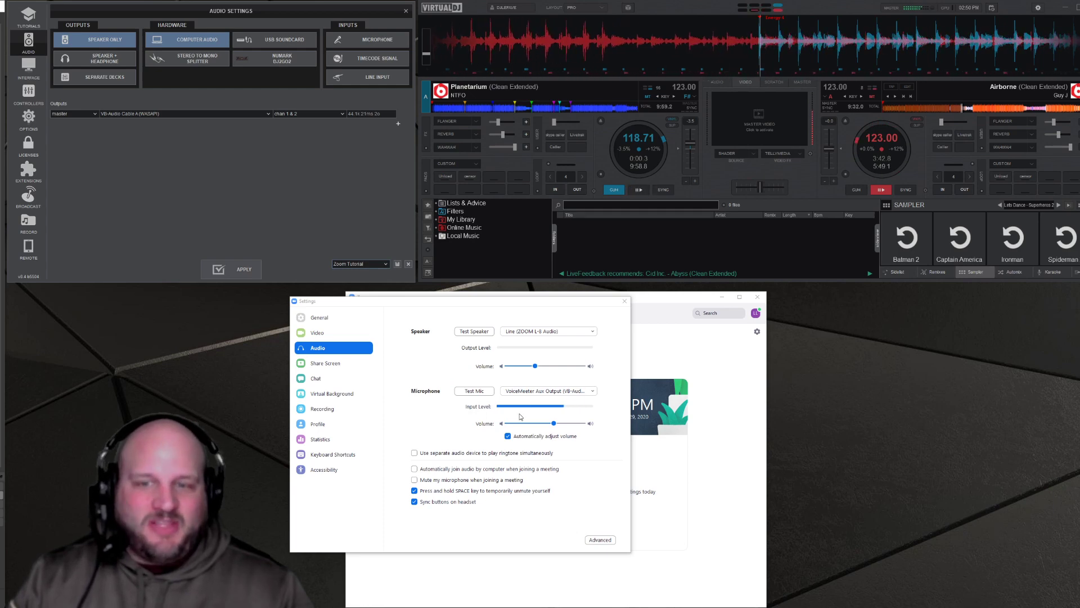
- Pause deck B's test track and close Zoom's Settings window
left_click(885, 191)
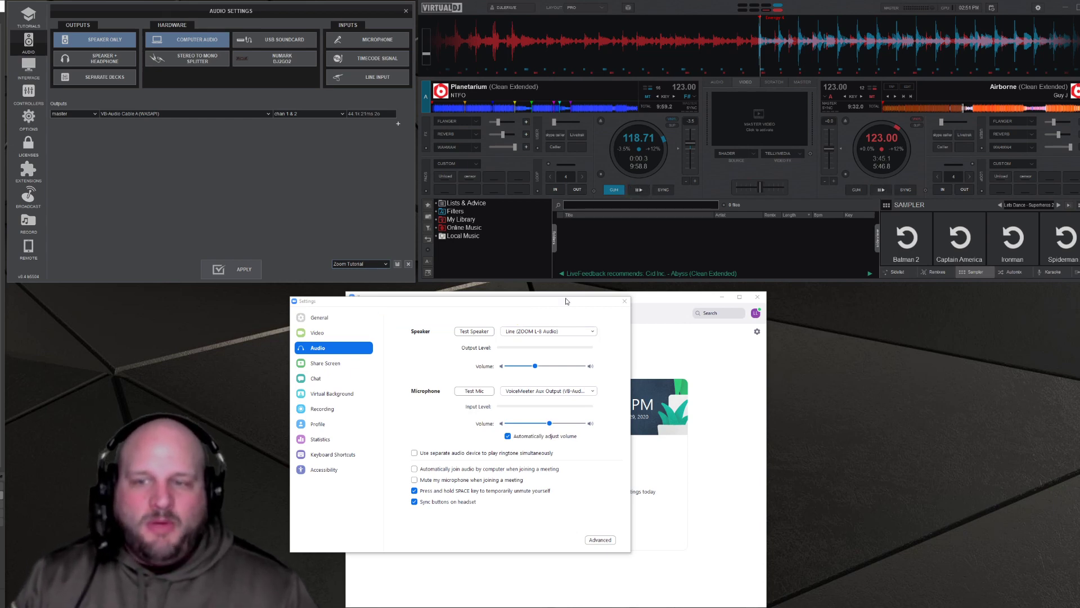
left_click(624, 301)
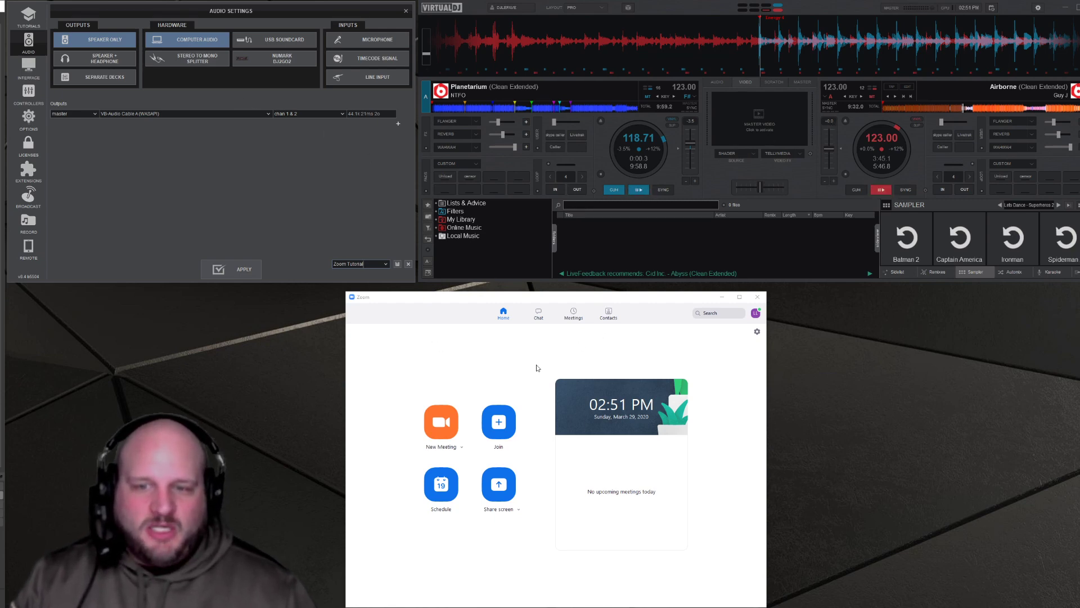
- Start a new meeting with computer audio and place its window at the lower left
left_click(443, 434)
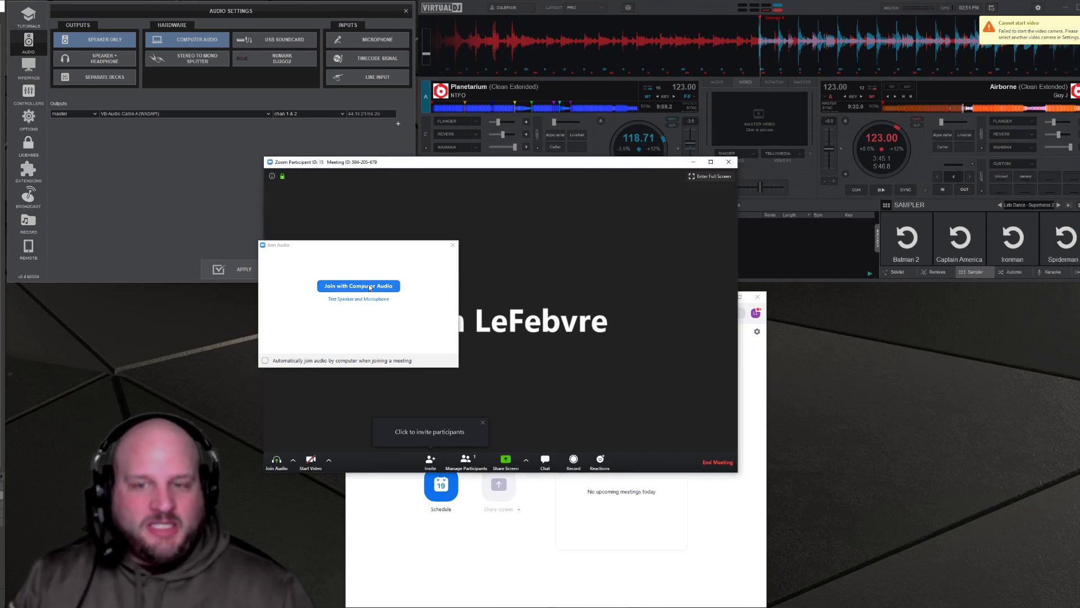
left_click(370, 287)
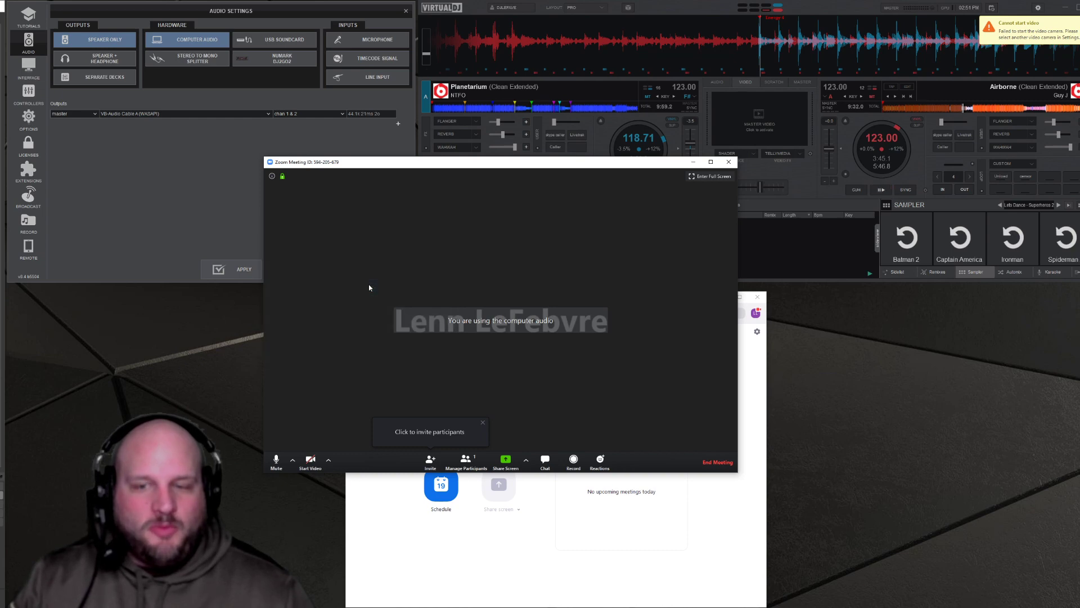
left_click_drag(529, 170, 398, 265)
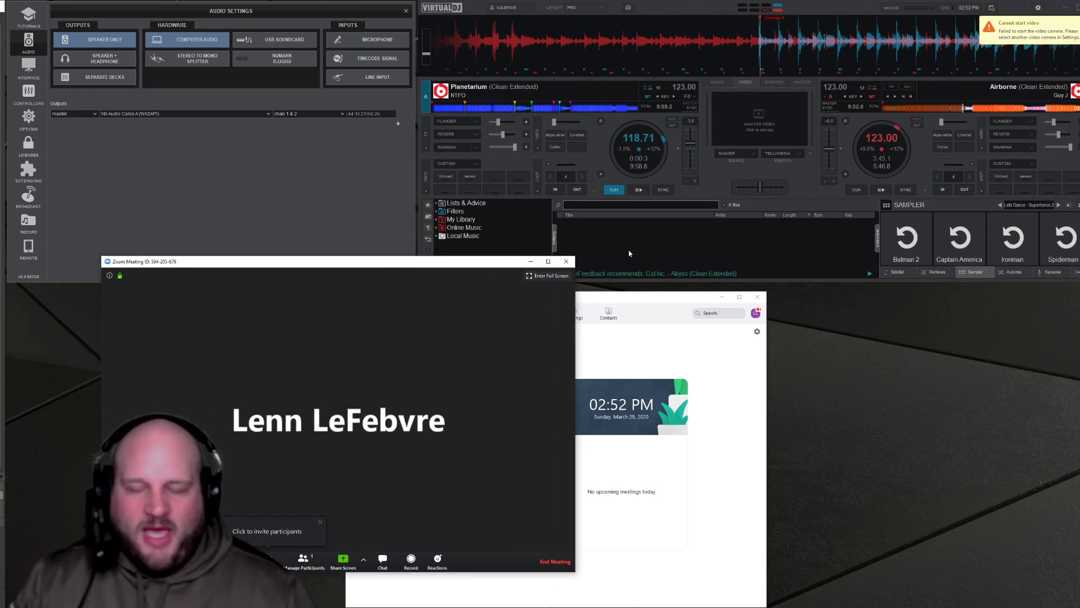
- Turn on VirtualDJ's video output, fit its window at the lower right, and reposition the meeting window
left_click(744, 130)
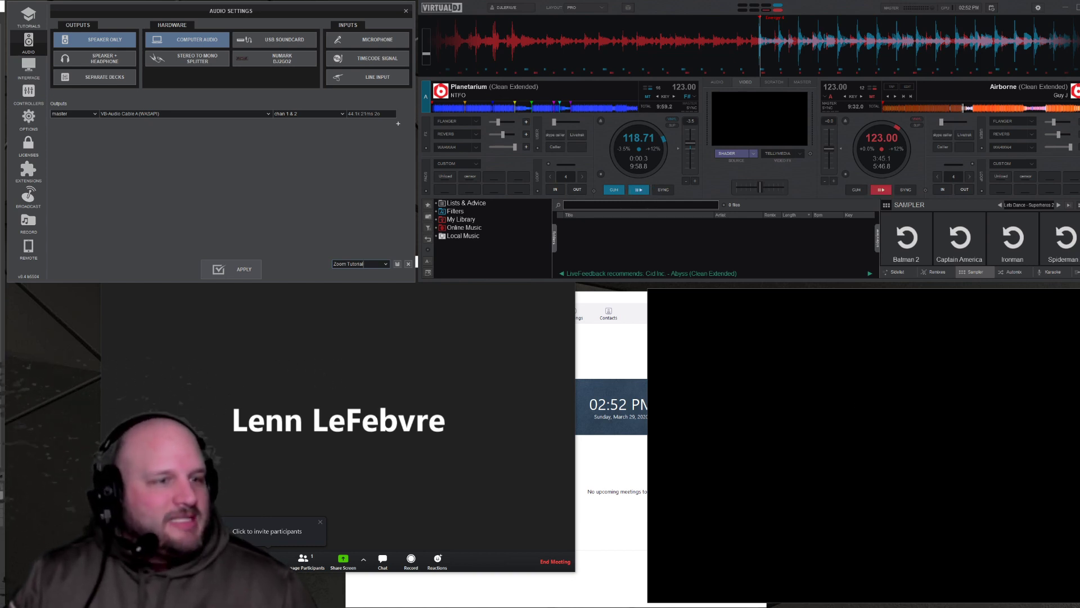
left_click(531, 337)
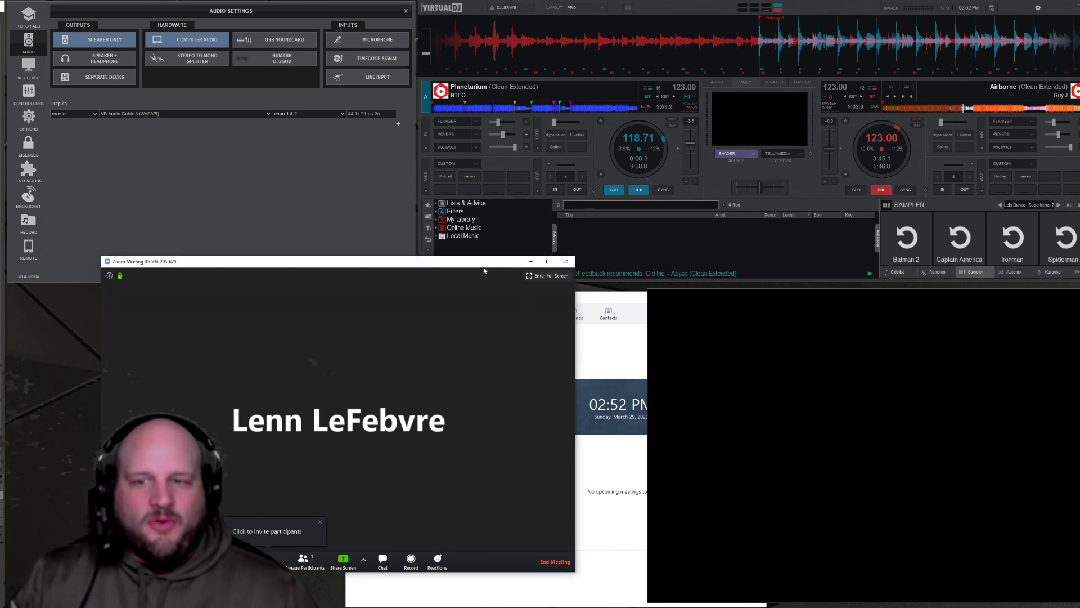
left_click_drag(482, 269, 574, 21)
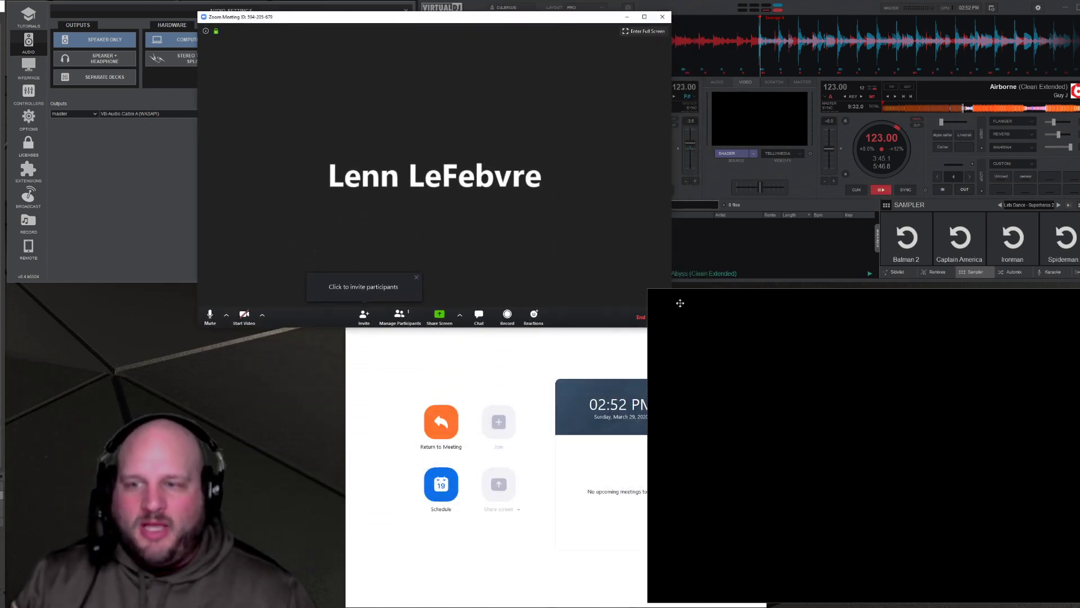
left_click_drag(650, 290, 765, 336)
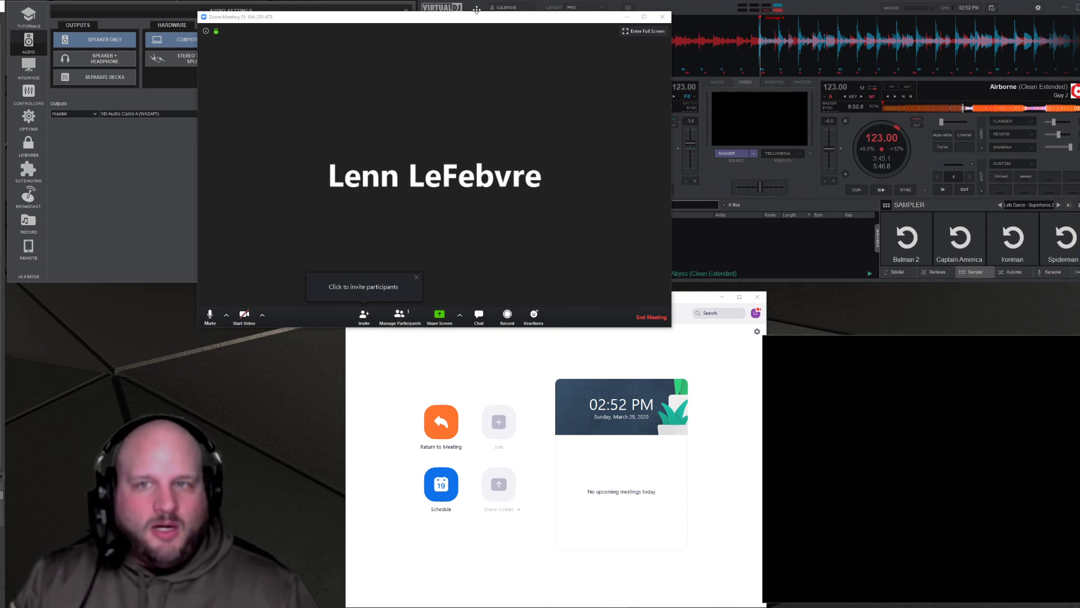
left_click_drag(477, 10, 472, 100)
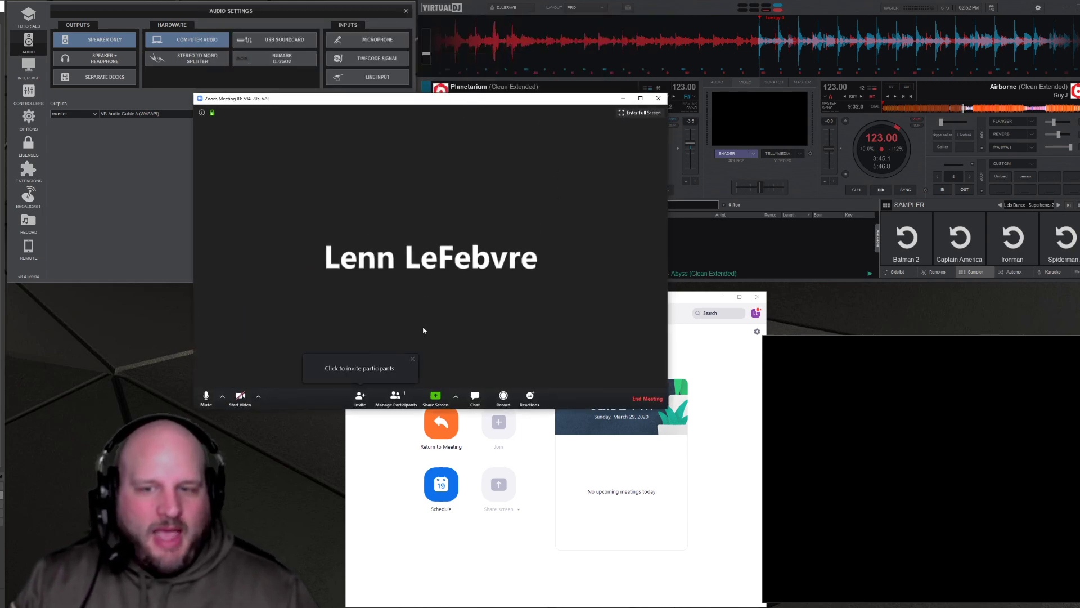
- Share VirtualDJ's Video window in the meeting and rearrange the shared and Zoom home windows
left_click(436, 397)
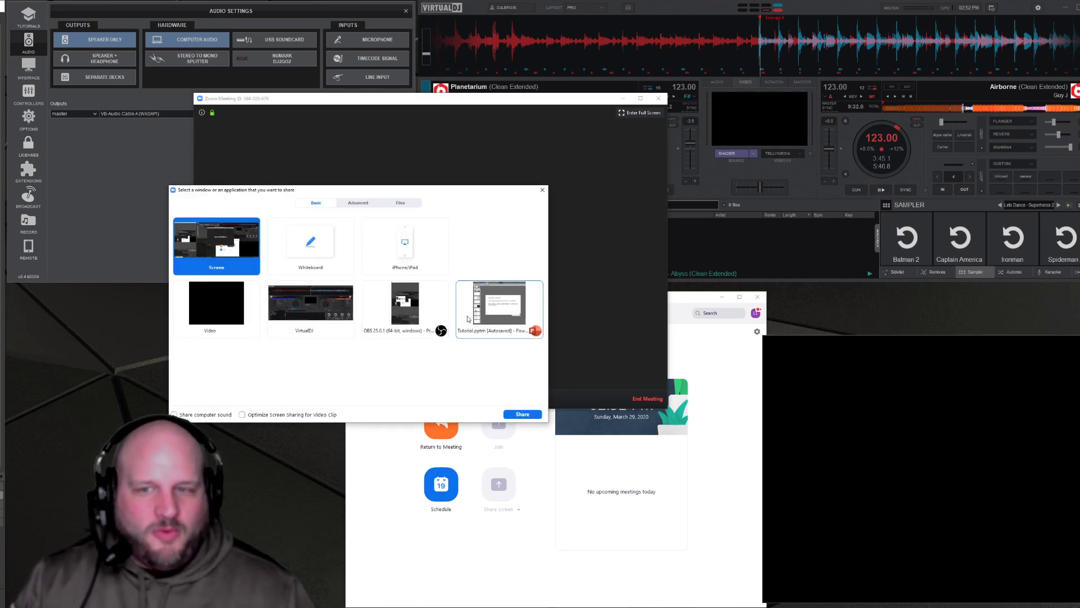
left_click(223, 319)
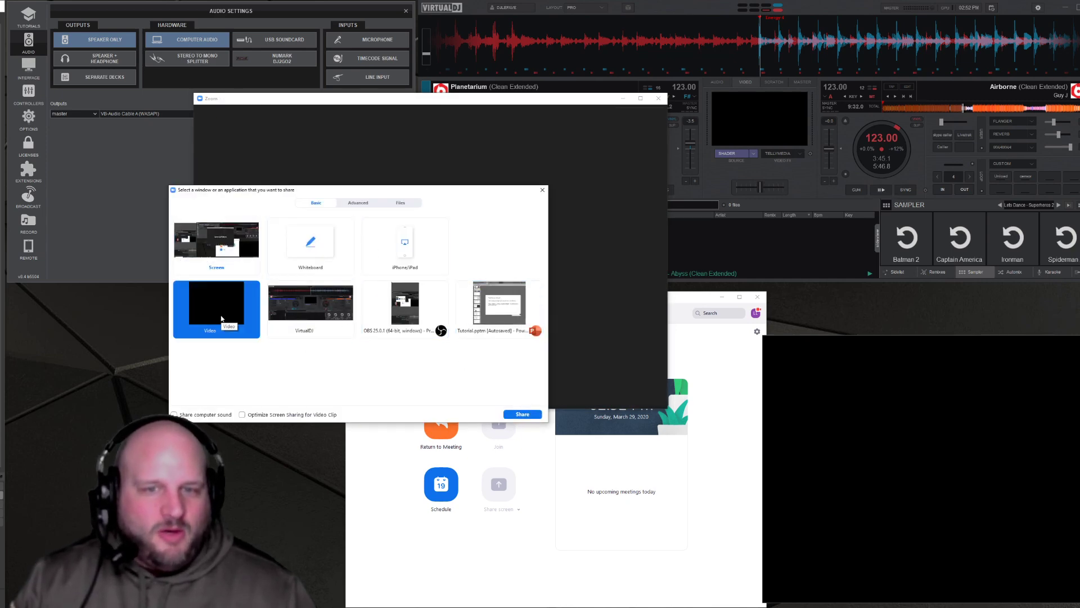
left_click(521, 414)
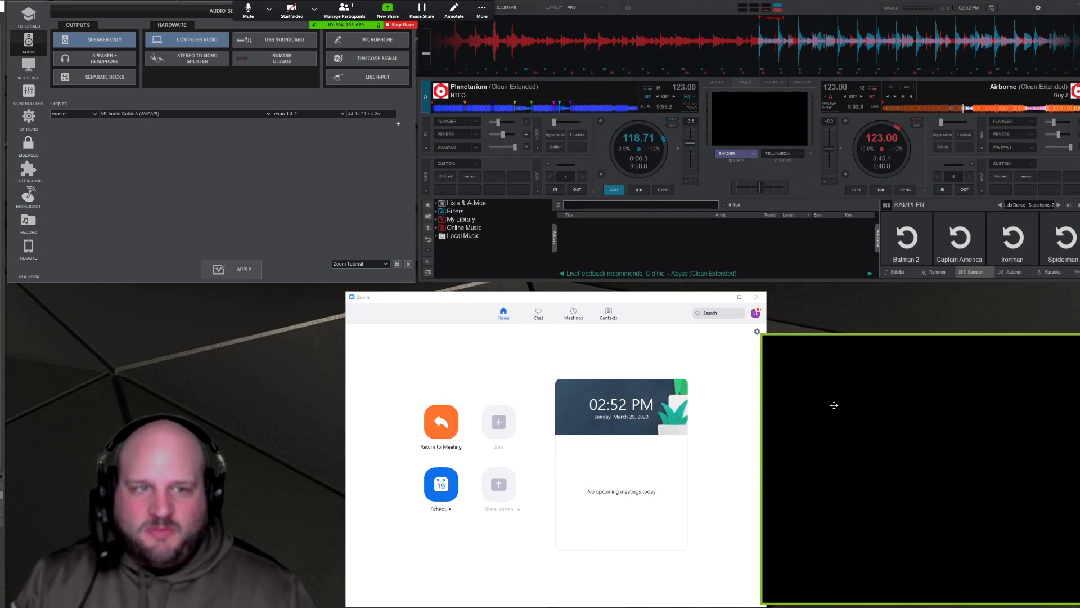
left_click_drag(844, 408, 833, 387)
left_click_drag(666, 298, 602, 299)
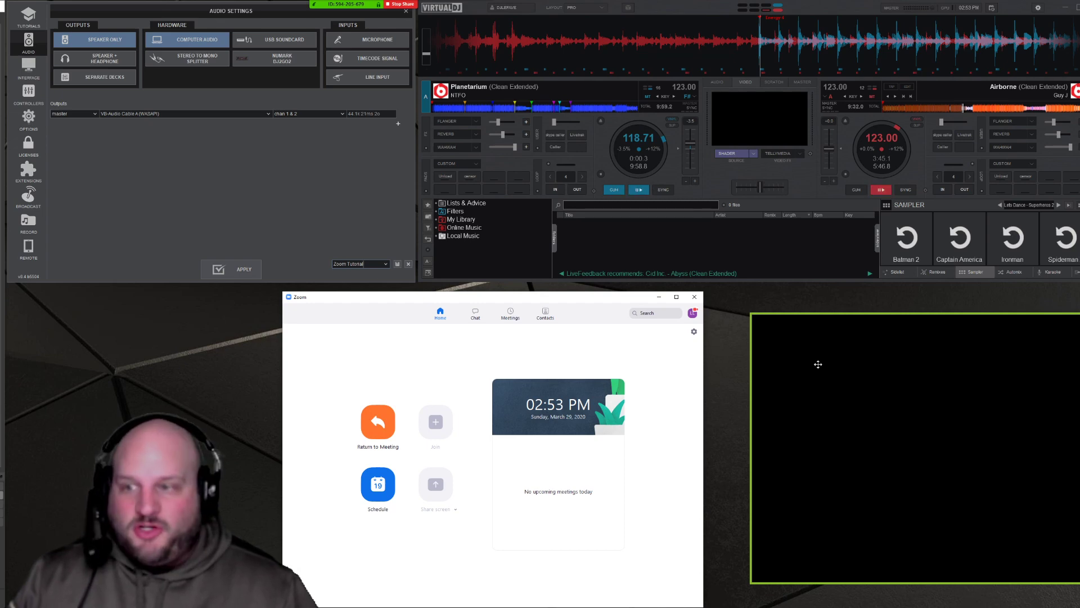
left_click(754, 155)
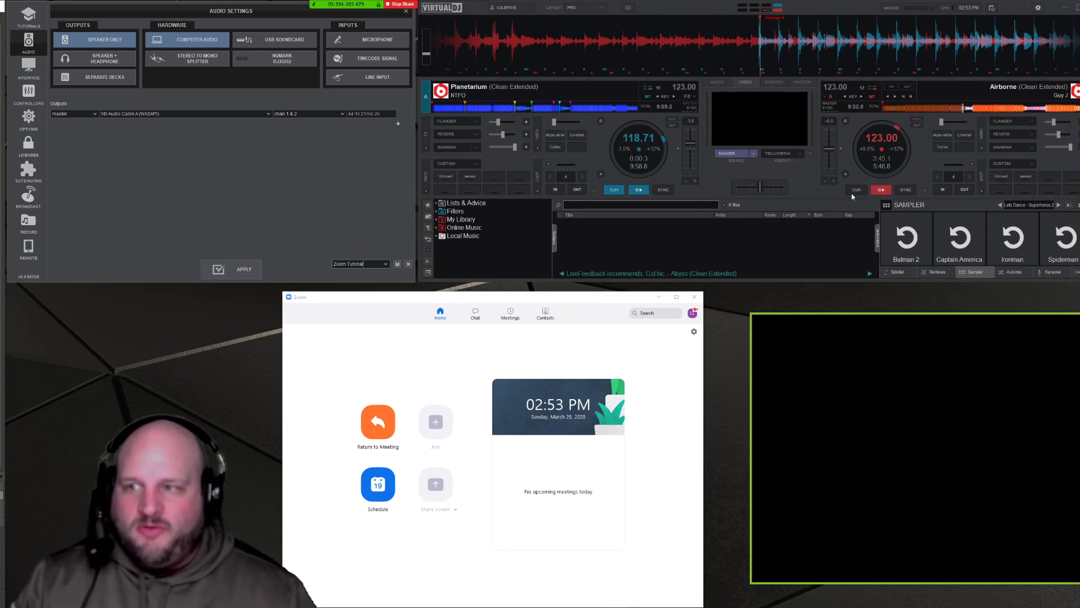
- Play and pause deck B to test the shared visuals, then bring up the share bar's More options
left_click(880, 191)
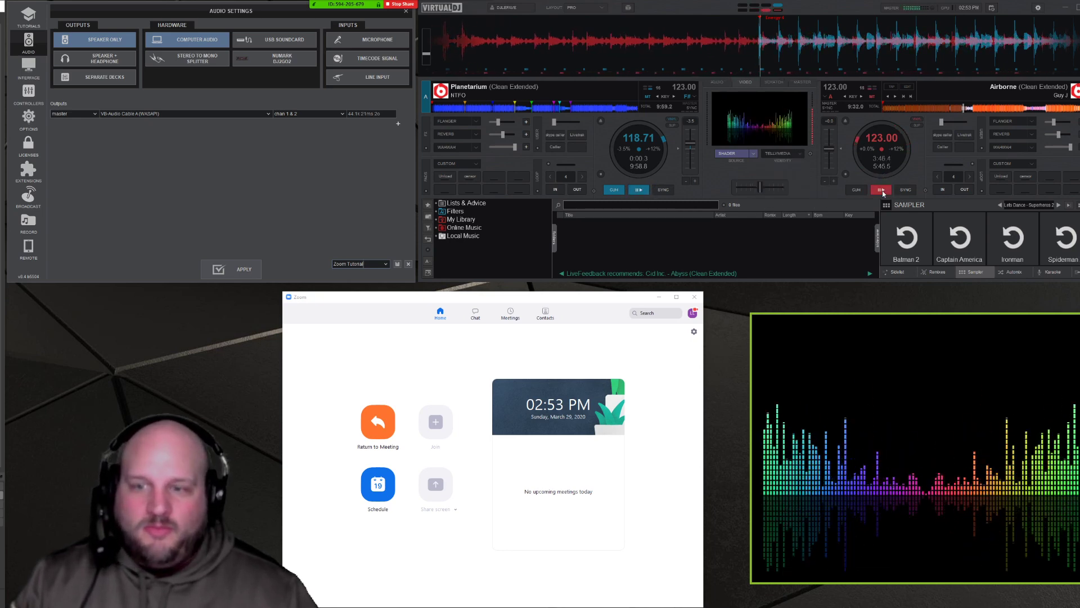
left_click(881, 190)
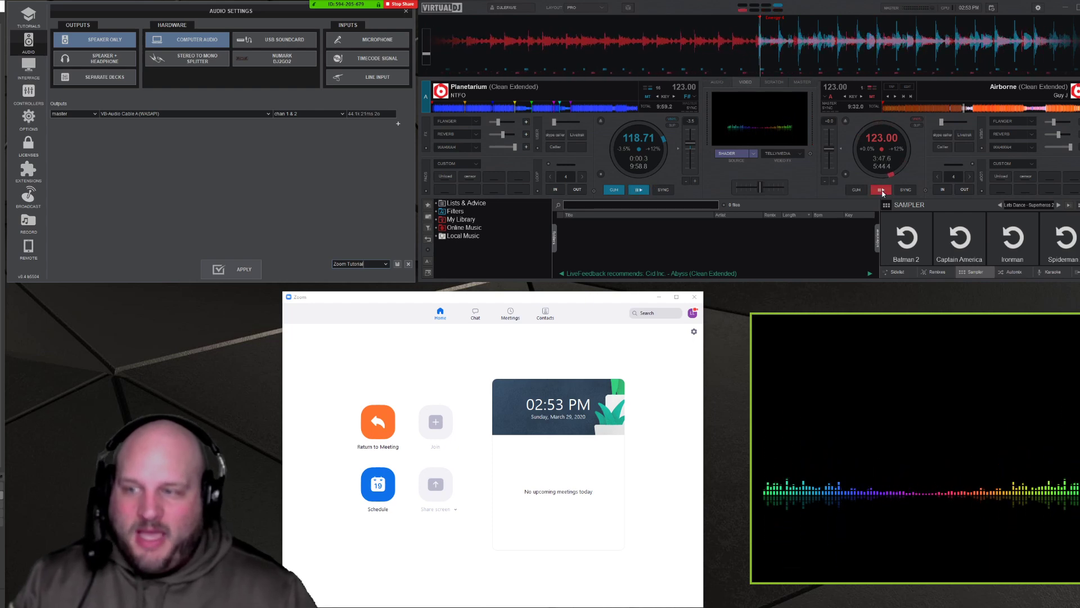
left_click_drag(911, 386, 882, 385)
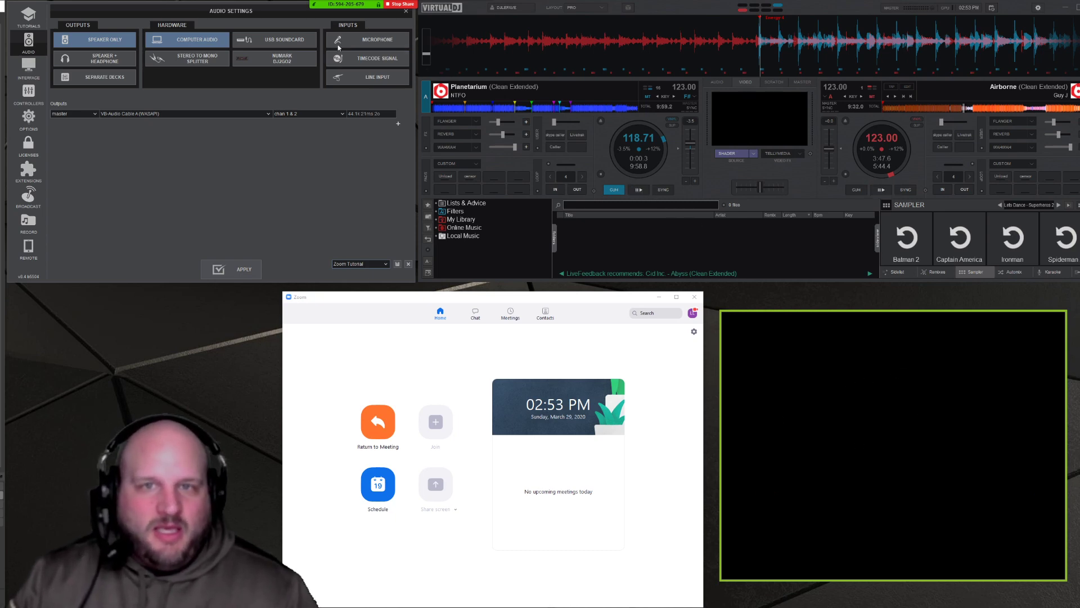
mouse_move(337, 6)
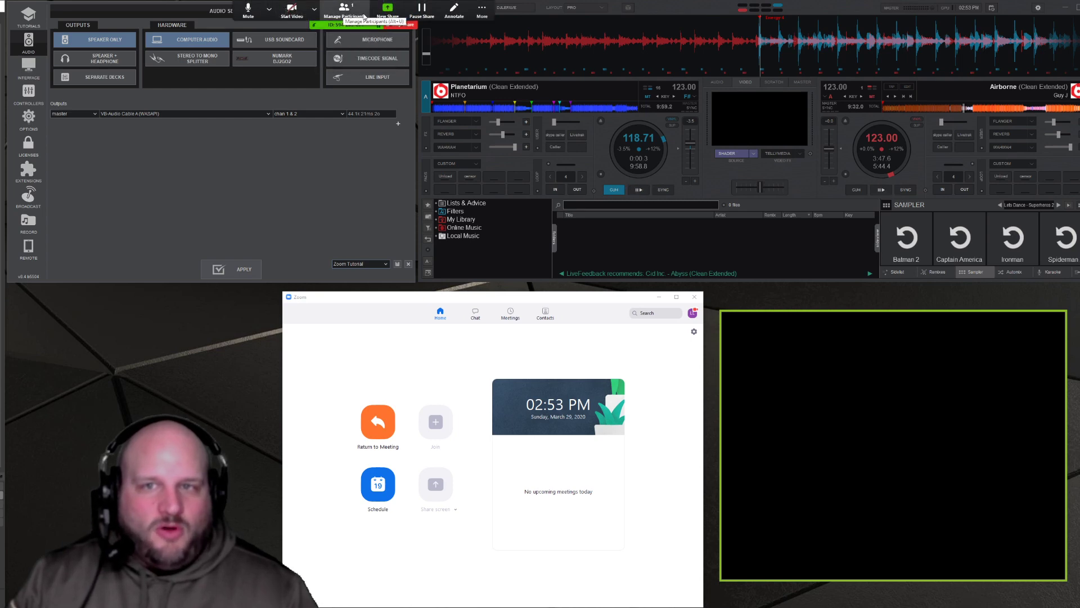
left_click(481, 9)
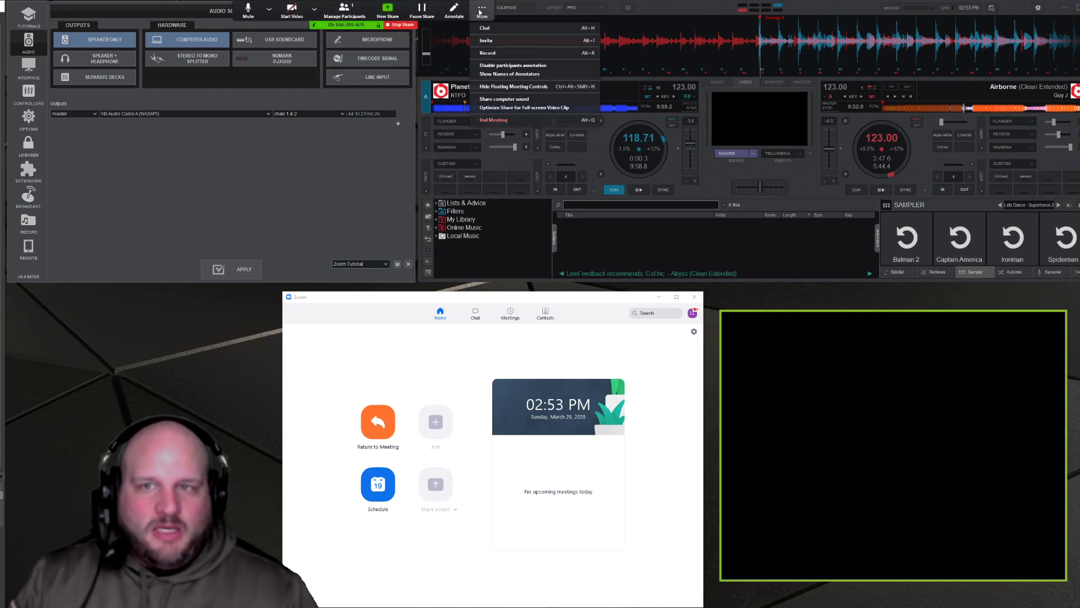
- Copy the meeting's invitation URL from the Invite window, then close it
left_click(498, 42)
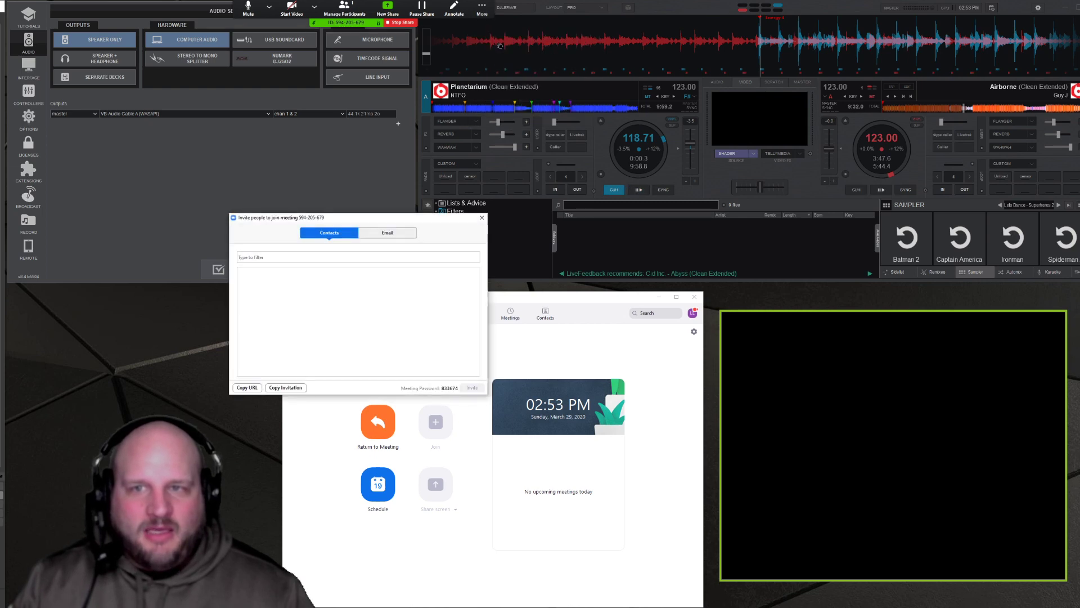
left_click_drag(387, 218, 482, 255)
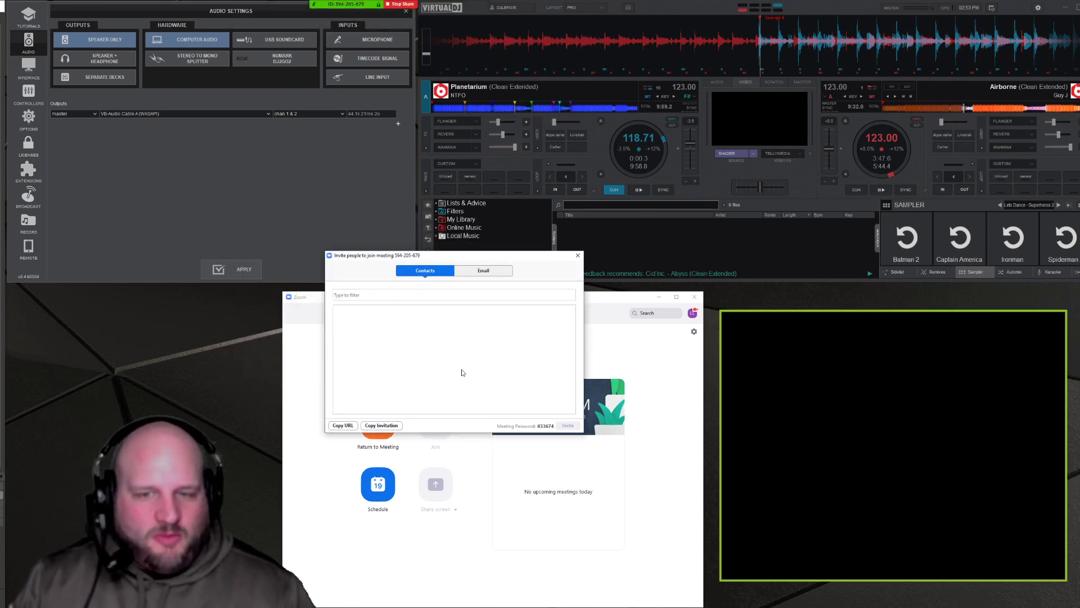
left_click(339, 425)
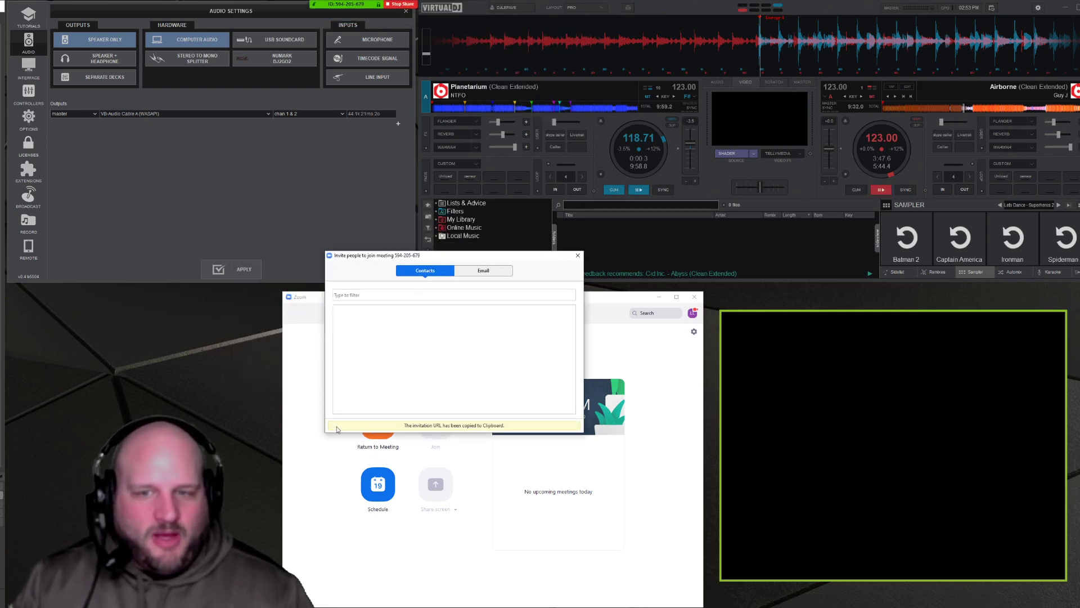
left_click(577, 256)
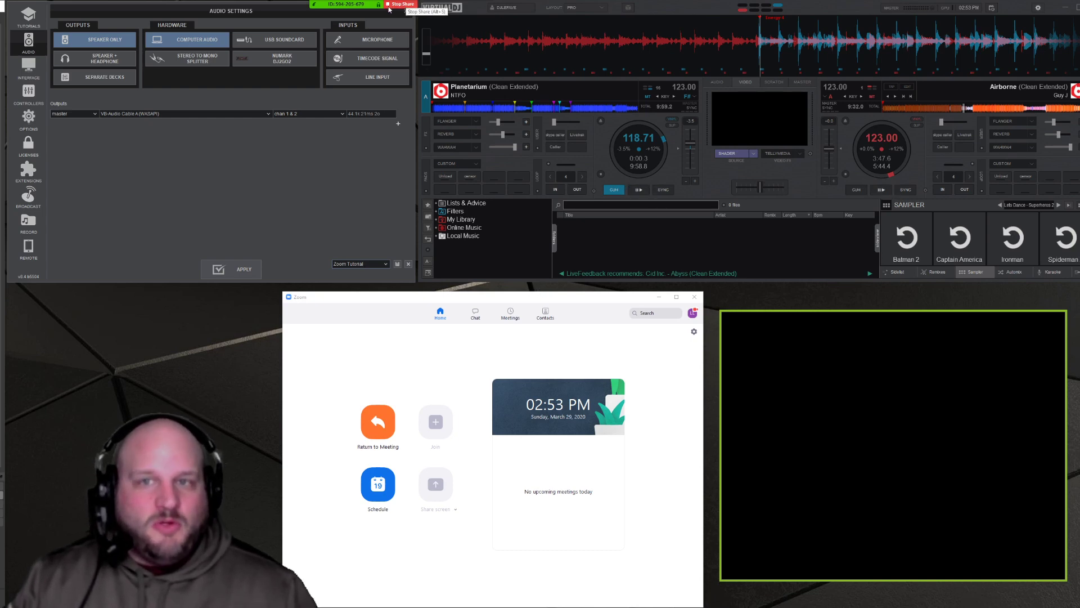
- Mute all participants with self-unmuting disallowed, and move the participants panel lower left
left_click(311, 9)
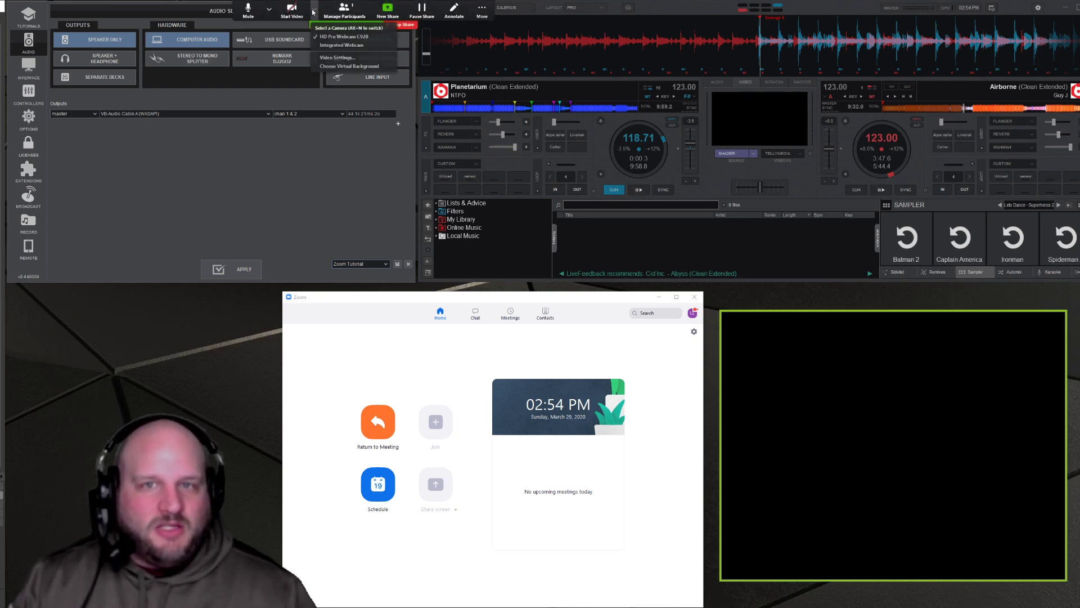
left_click(311, 9)
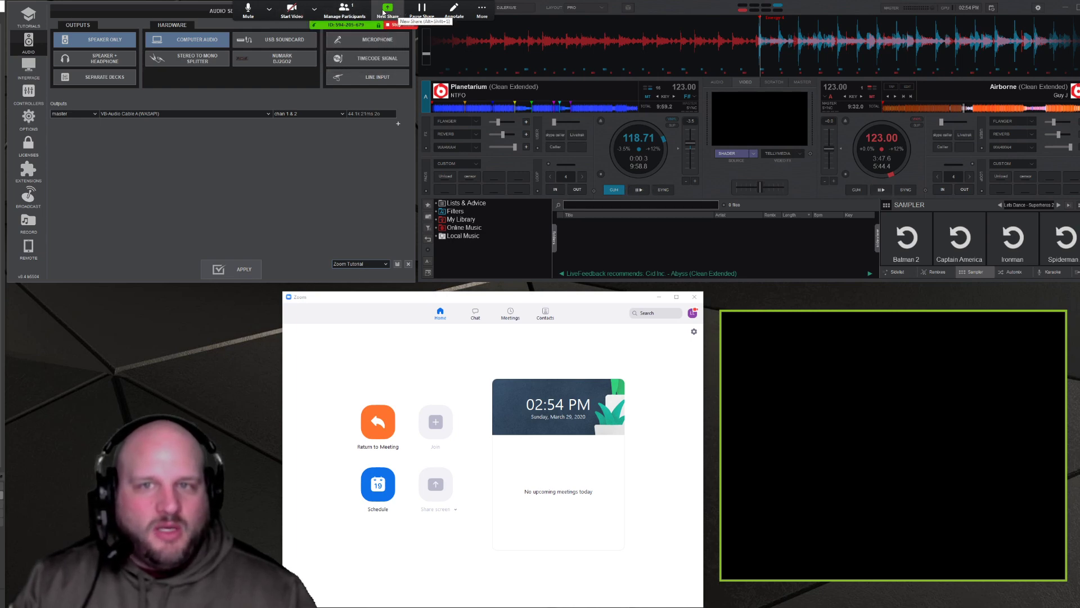
left_click(344, 10)
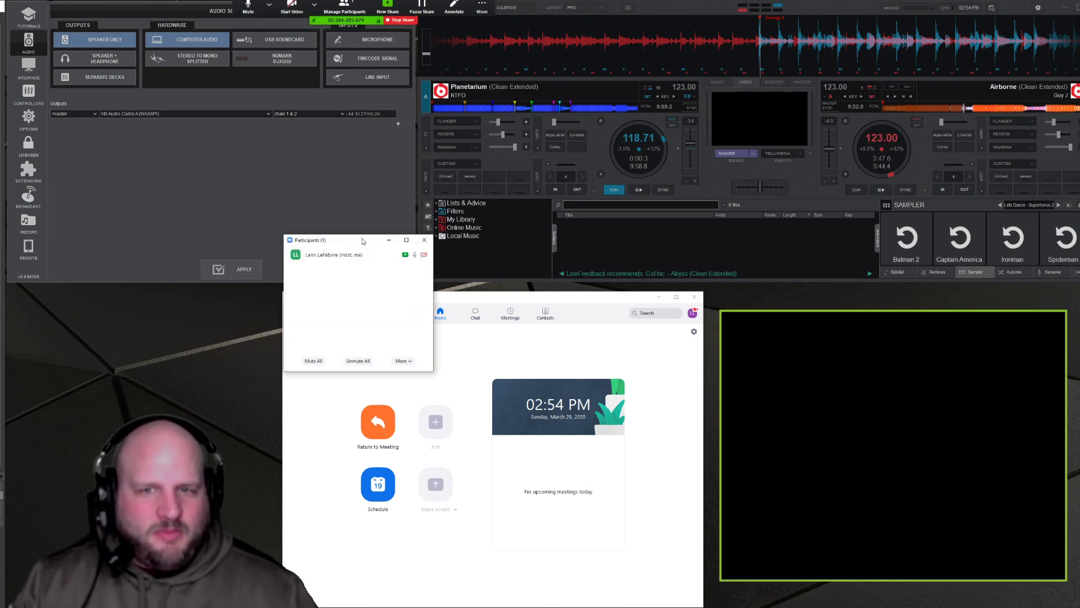
left_click(314, 361)
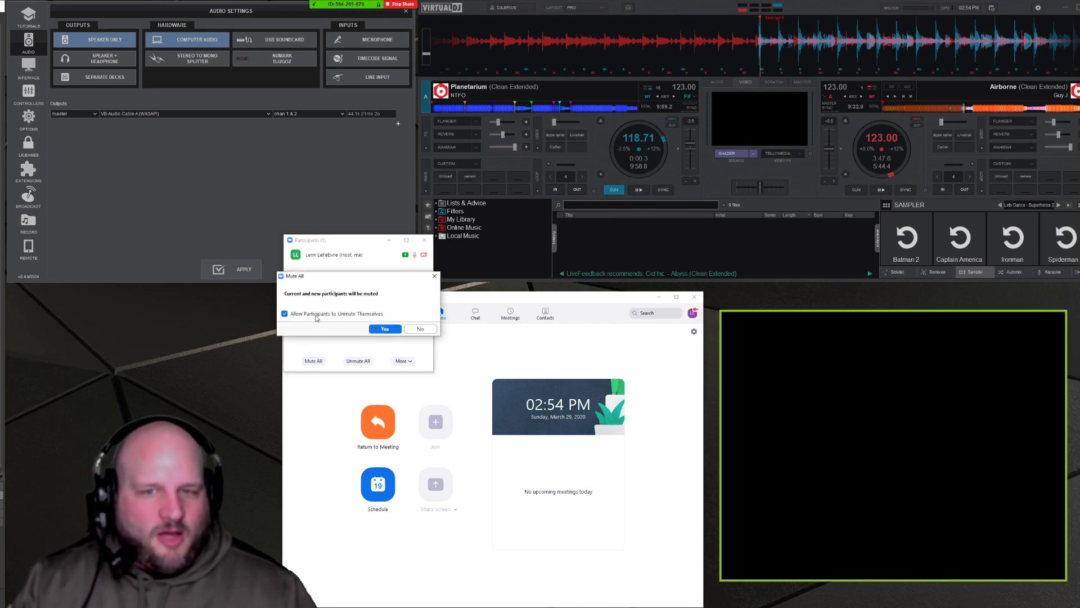
left_click(284, 314)
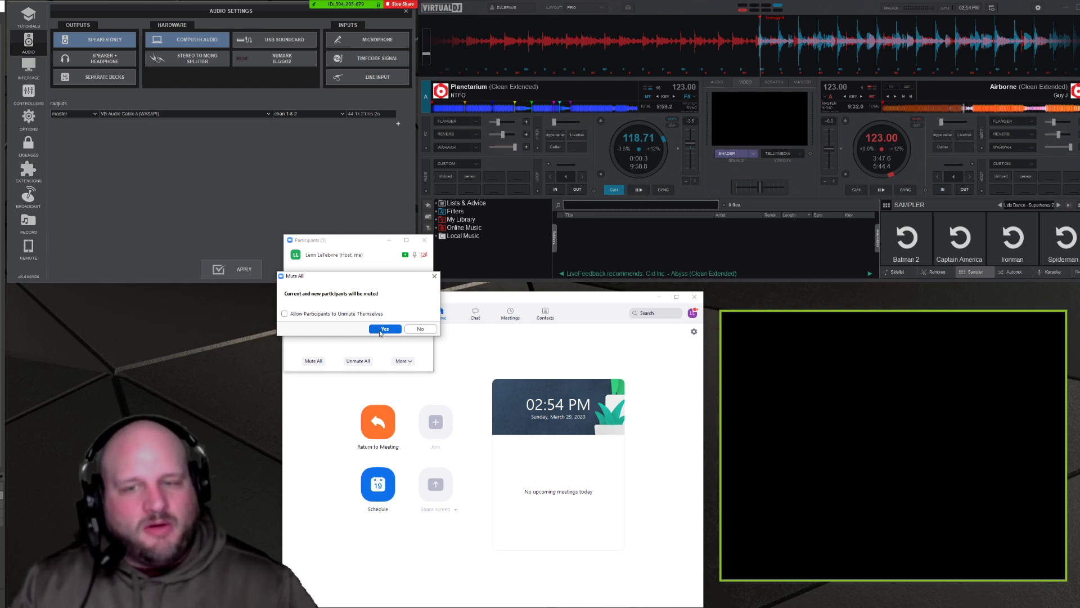
left_click(381, 330)
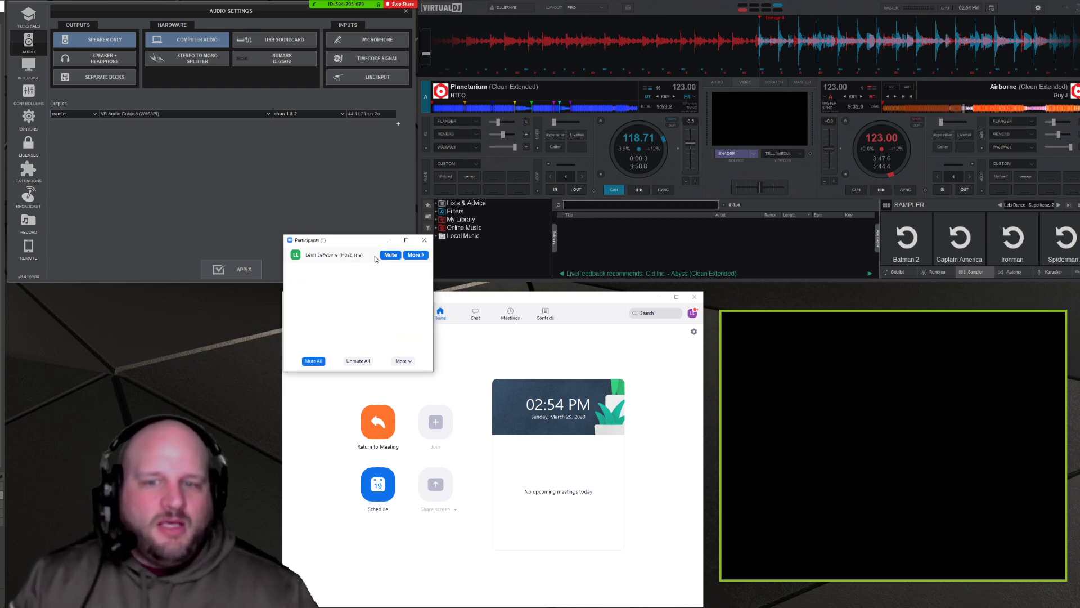
left_click_drag(349, 240, 236, 262)
- Bring up the group chat, keep messages going To: Everyone, then close the chat window
left_click(481, 10)
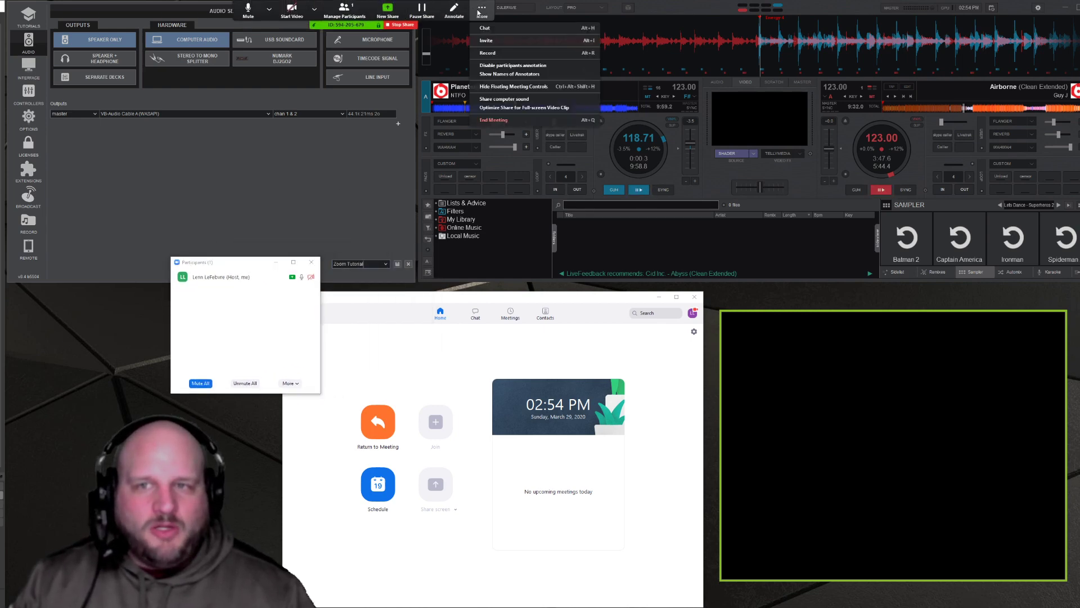
left_click(489, 28)
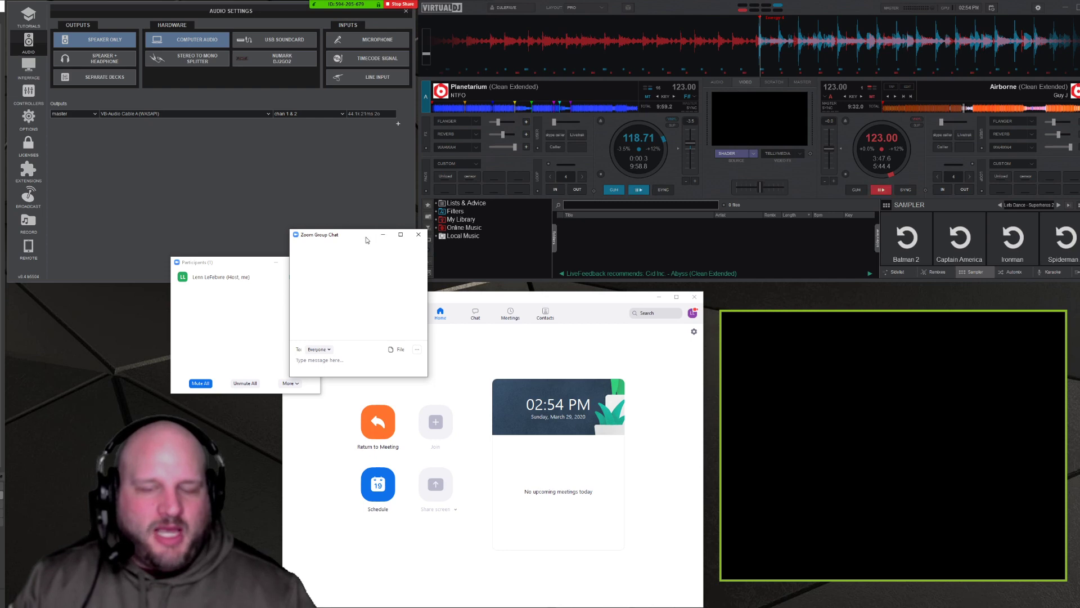
left_click_drag(366, 241, 420, 293)
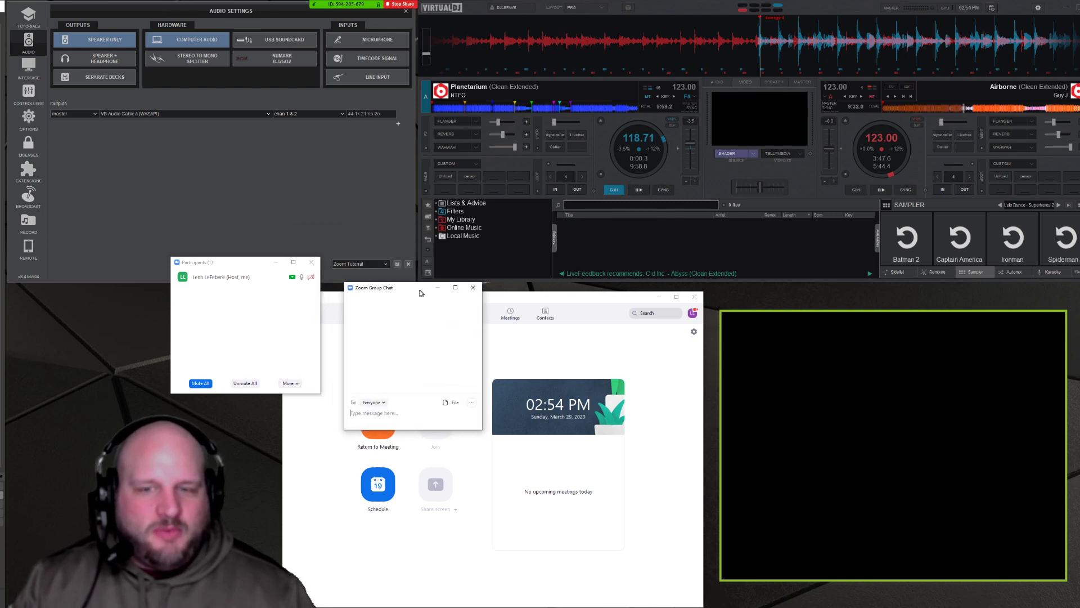
left_click(388, 402)
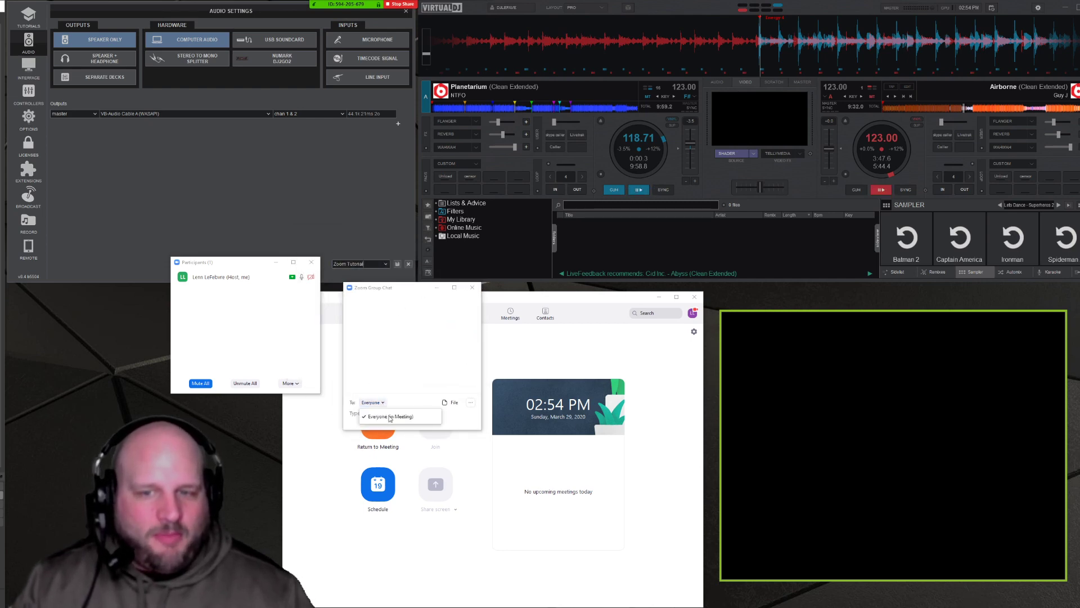
left_click(397, 369)
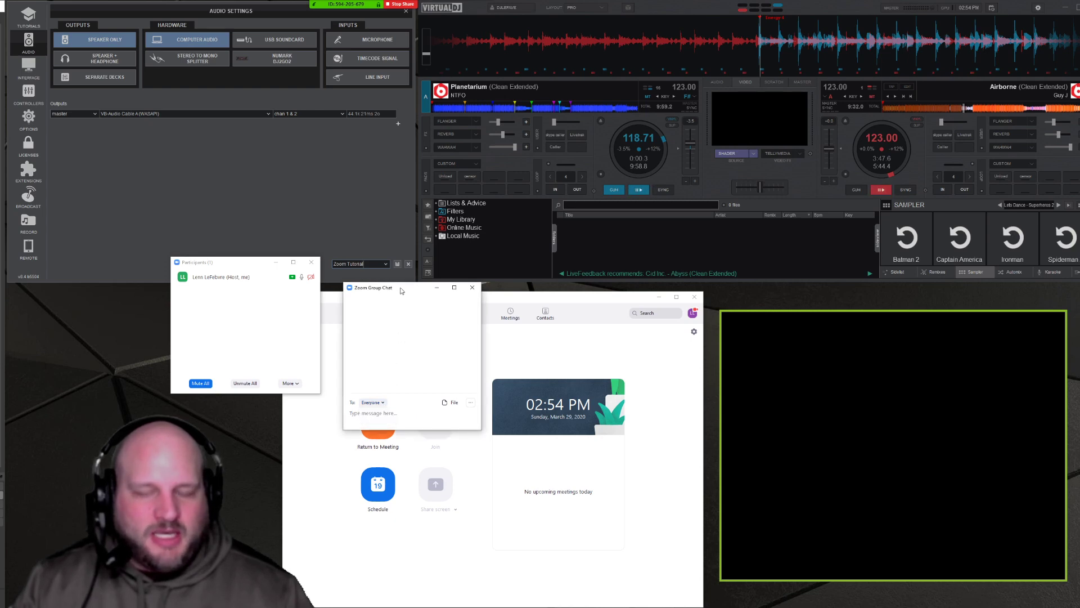
left_click_drag(401, 290, 379, 263)
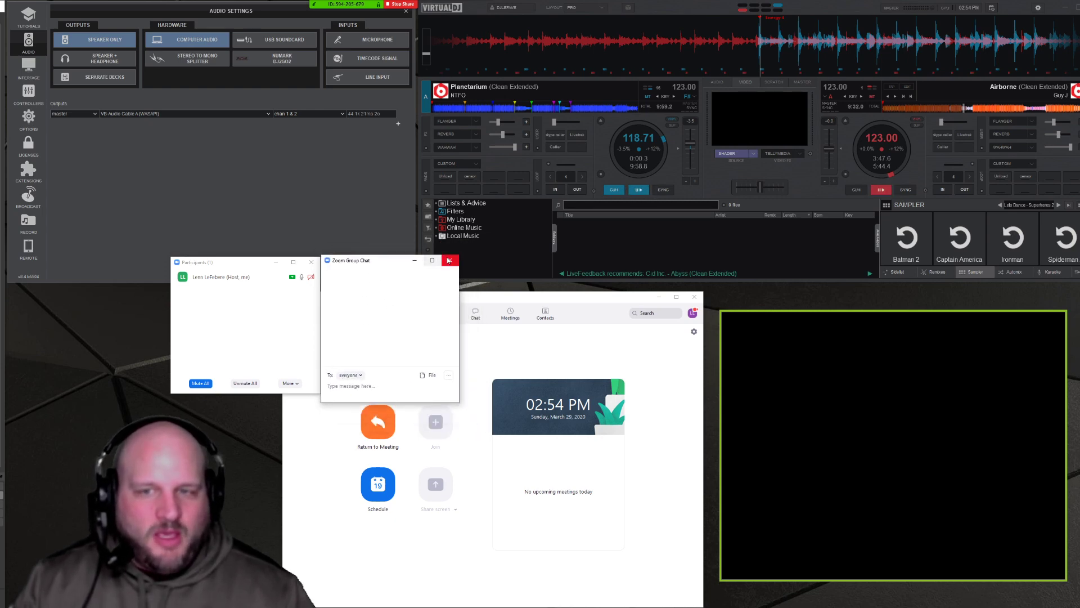
left_click(449, 260)
left_click(311, 261)
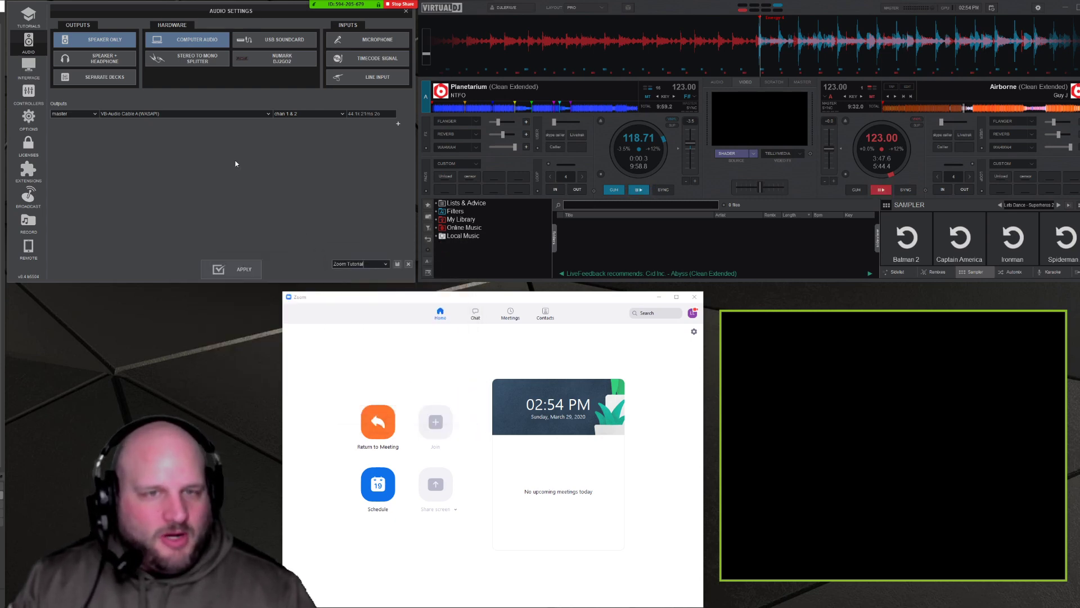
mouse_move(167, 117)
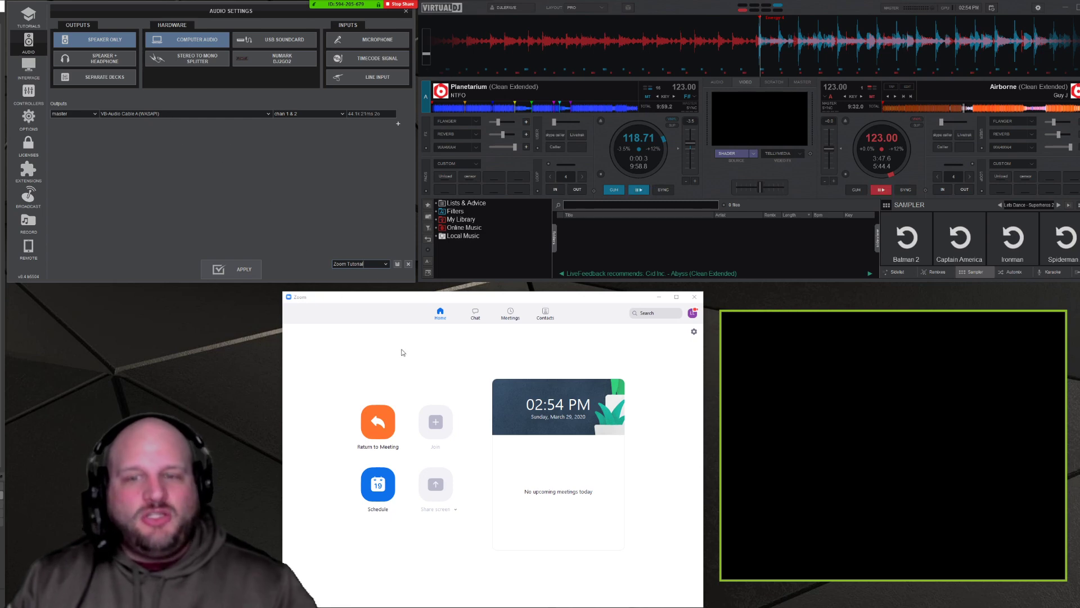
left_click(693, 331)
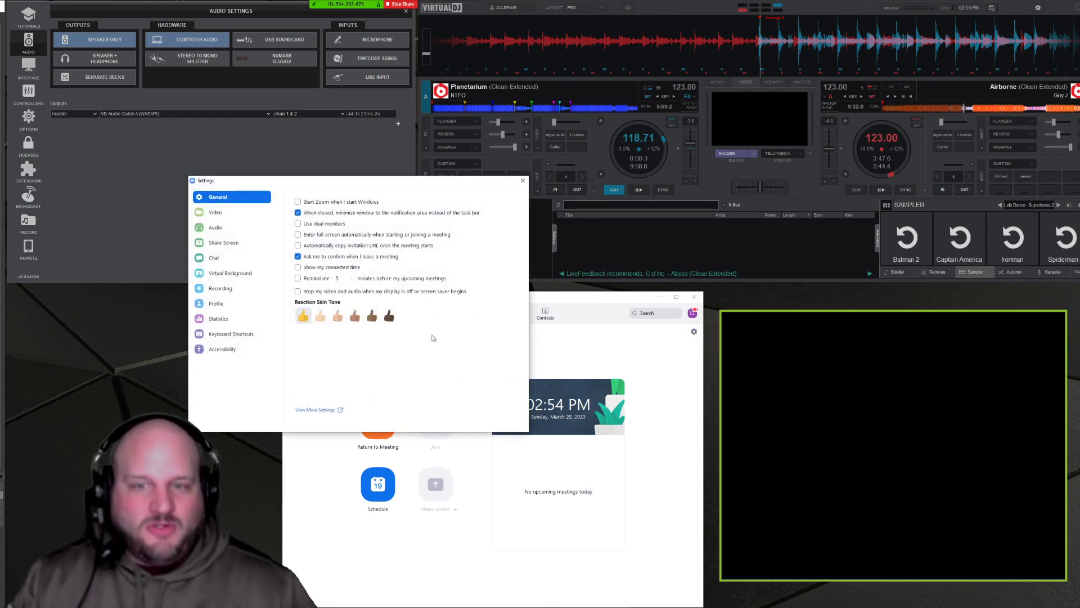
left_click(222, 230)
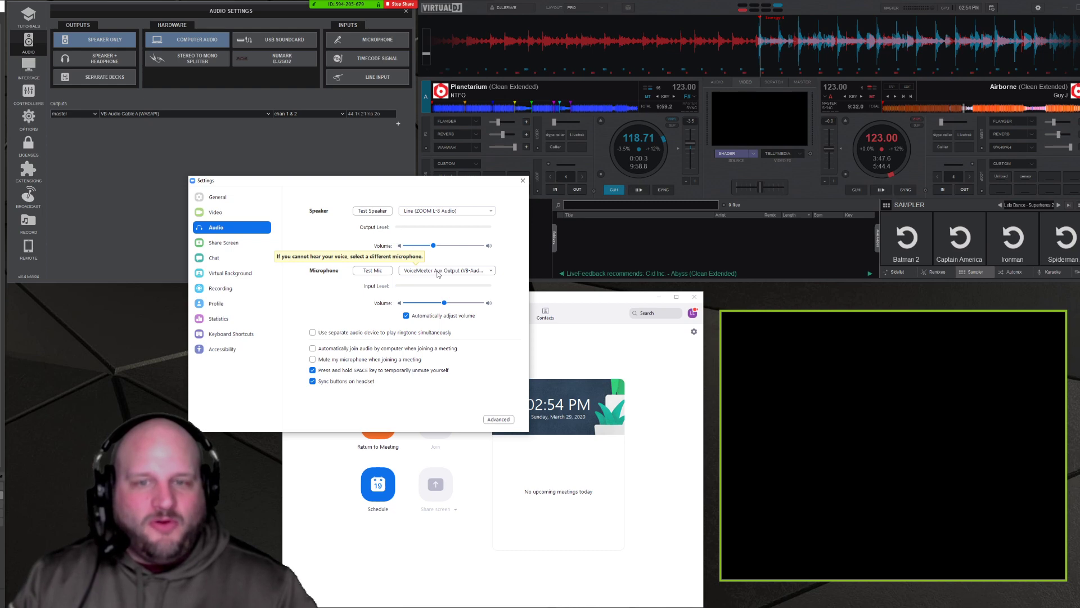
left_click(523, 181)
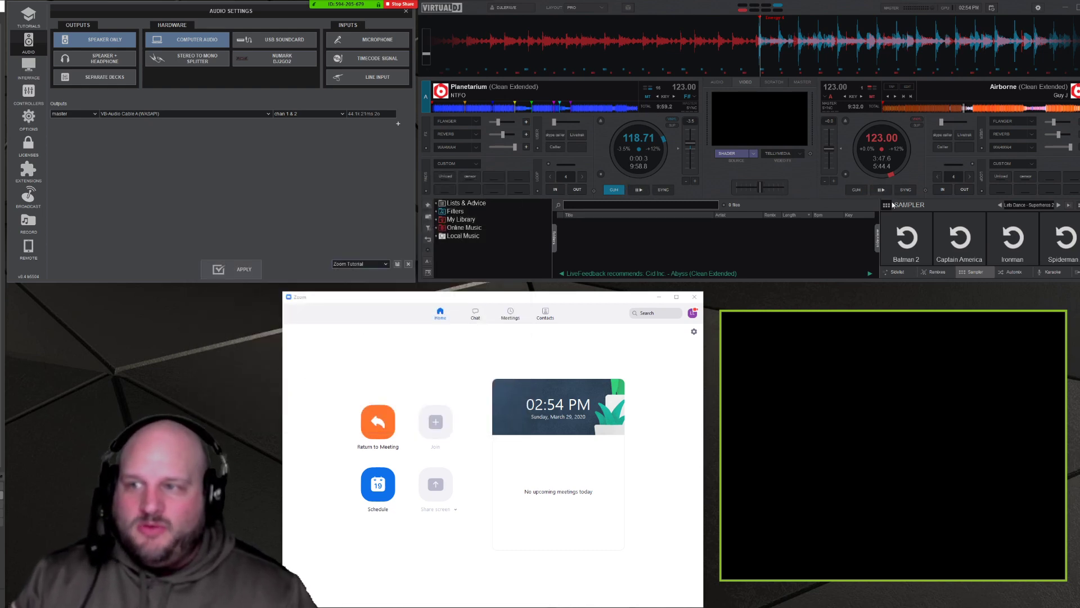
- Start the Planetarium track on deck A and trigger Iron Man, Captain America, then Hulk sampler clips
left_click(637, 190)
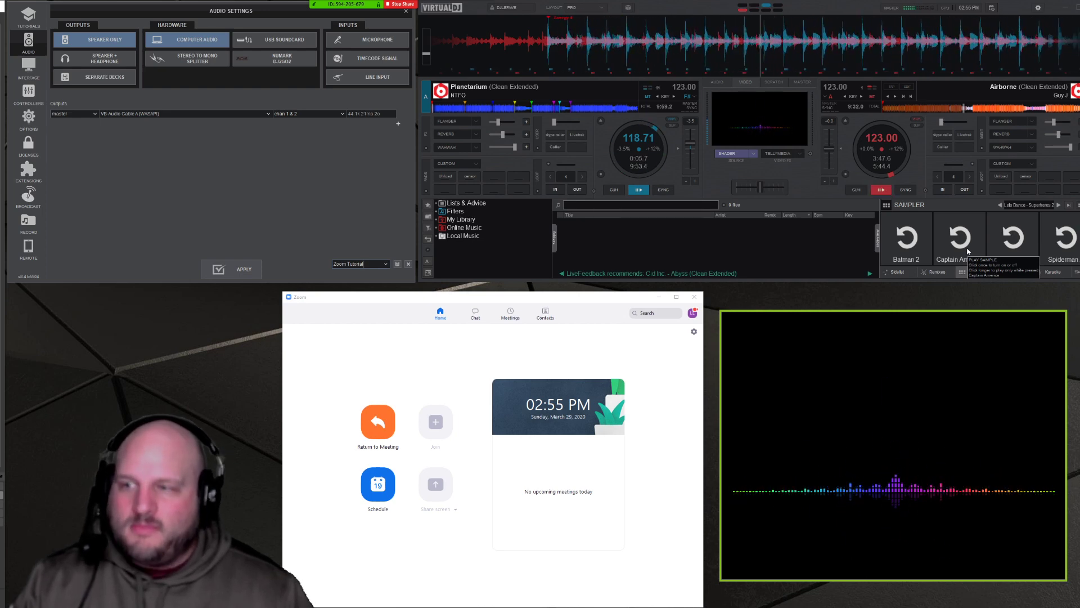
left_click(966, 251)
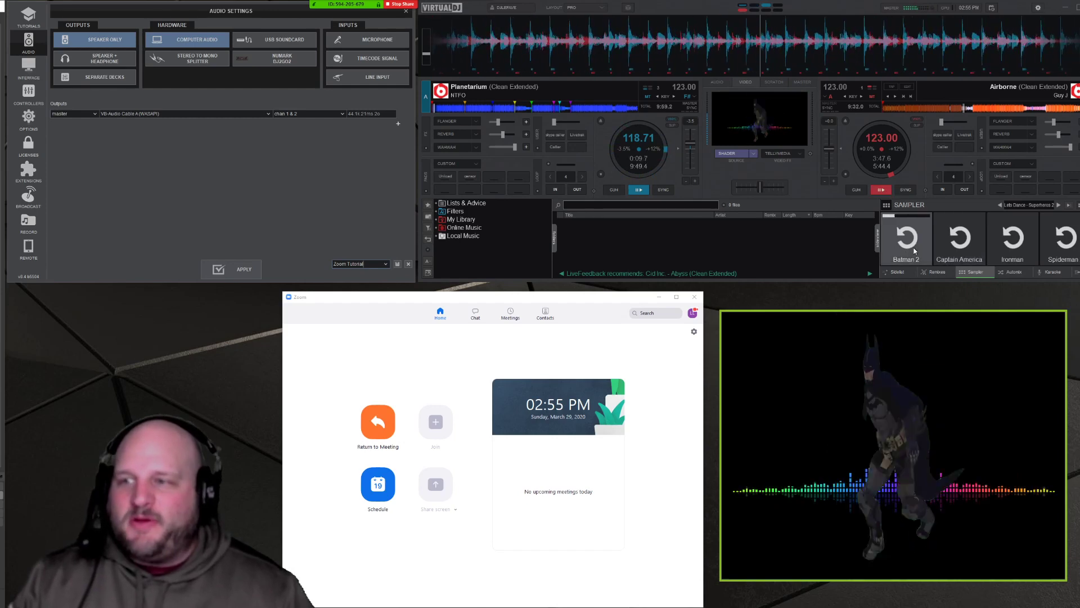
left_click(1010, 254)
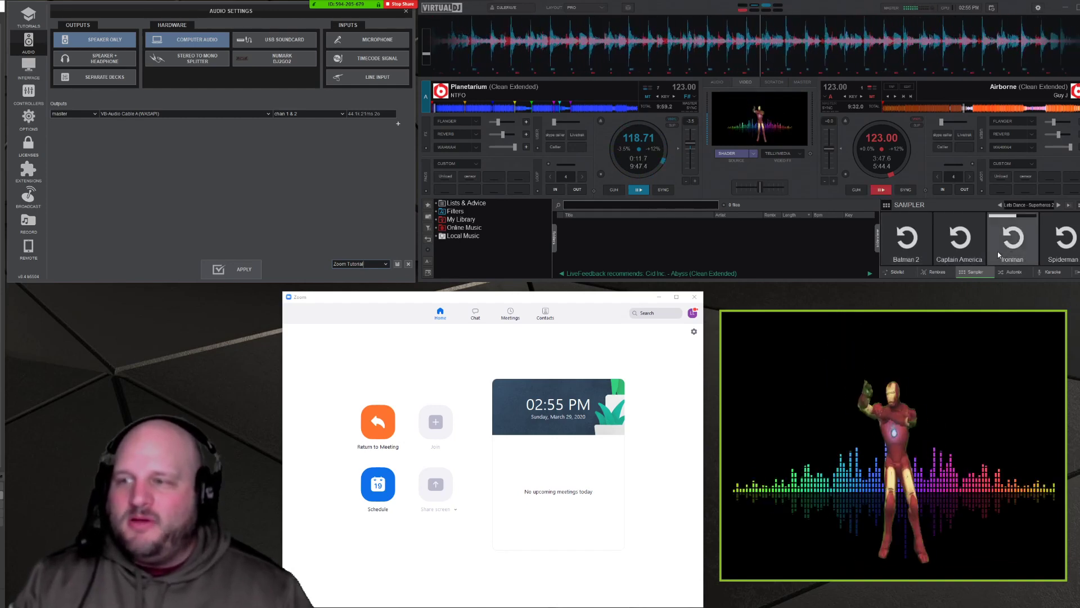
left_click(969, 255)
left_click(999, 205)
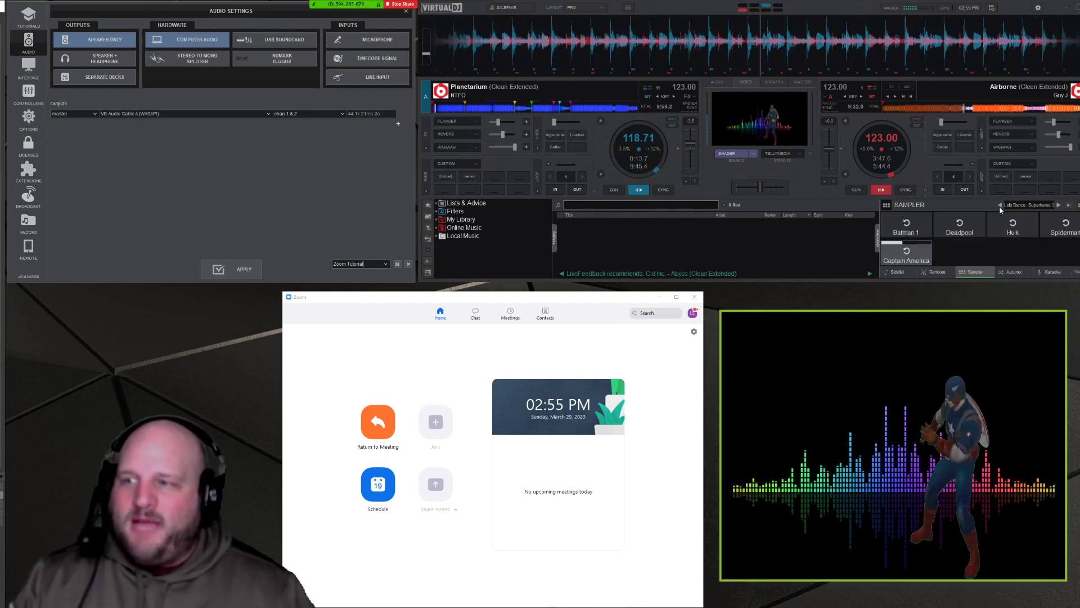
left_click(1016, 233)
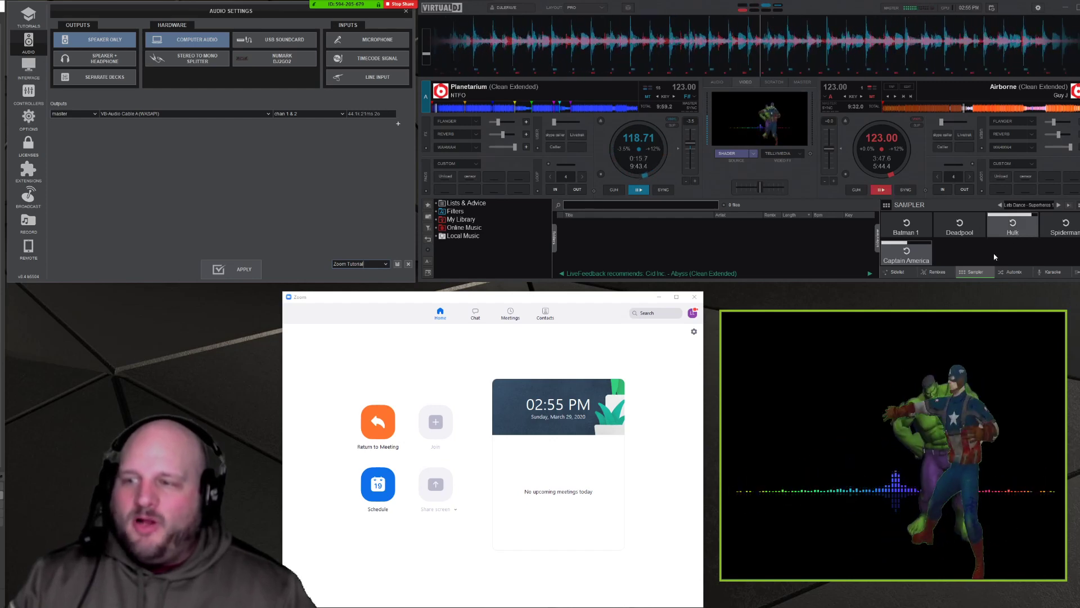